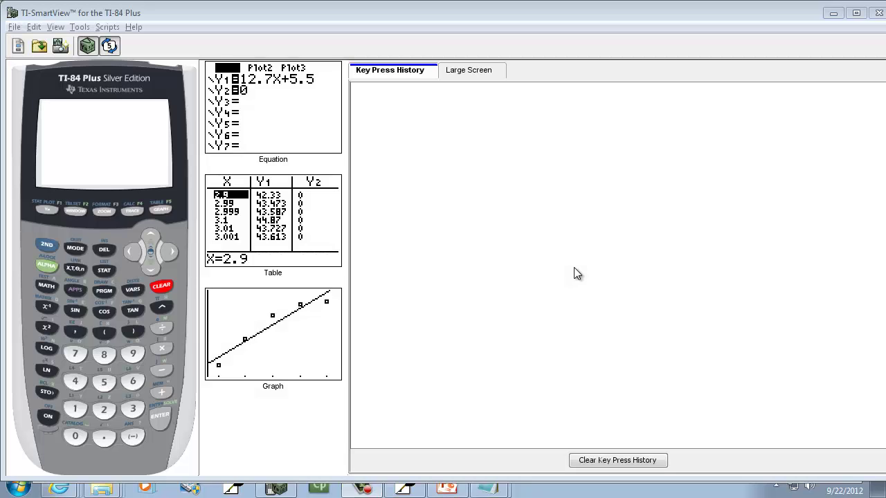
# Draw an X/Y T-table in Free Notes and write the x values 1 through 5.
pyautogui.hotkey('alt', 'Tab')
pyautogui.hotkey('alt', 'Tab')
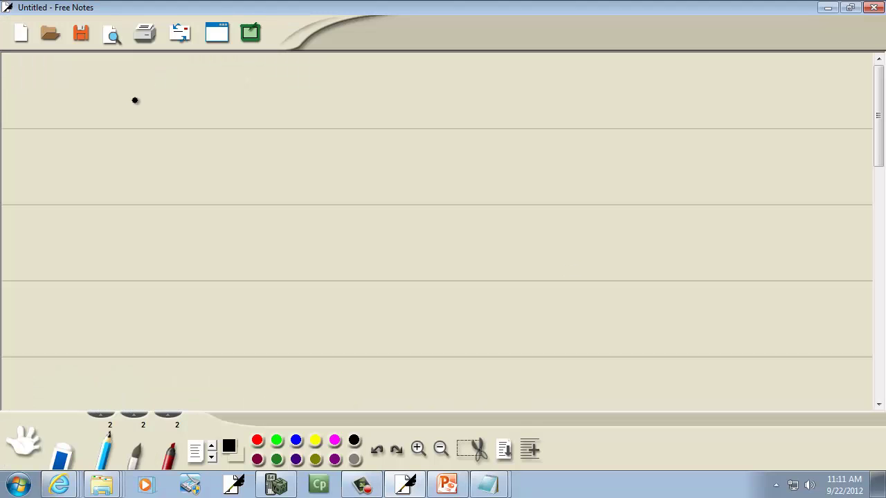
pyautogui.moveTo(115, 104); pyautogui.dragTo(132, 82)
pyautogui.moveTo(121, 82); pyautogui.dragTo(137, 108)
pyautogui.moveTo(196, 86); pyautogui.dragTo(184, 123)
pyautogui.moveTo(181, 88); pyautogui.dragTo(188, 103)
pyautogui.moveTo(154, 73); pyautogui.dragTo(151, 272)
pyautogui.moveTo(102, 119); pyautogui.dragTo(205, 115)
pyautogui.moveTo(125, 134)
pyautogui.mouseDown()
pyautogui.moveTo(122, 245)
pyautogui.moveTo(110, 247)
pyautogui.moveTo(128, 276)
pyautogui.mouseUp()
pyautogui.moveTo(125, 262); pyautogui.dragTo(111, 331)
pyautogui.moveTo(152, 282); pyautogui.dragTo(161, 339)
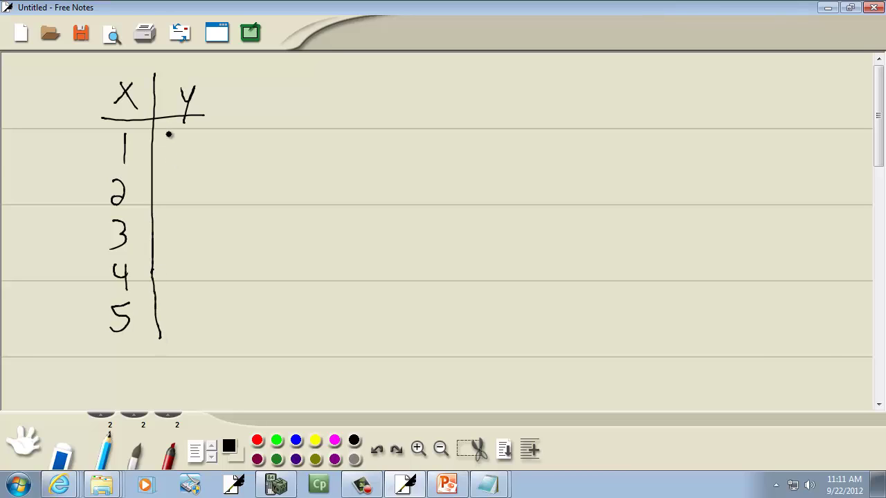
# Write the y values 17, 40, 51, 62 and 63 beside the x values.
pyautogui.moveTo(174, 136); pyautogui.dragTo(174, 158)
pyautogui.moveTo(178, 137)
pyautogui.mouseDown()
pyautogui.moveTo(191, 159)
pyautogui.moveTo(181, 206)
pyautogui.mouseUp()
pyautogui.moveTo(197, 187); pyautogui.dragTo(197, 188)
pyautogui.moveTo(183, 232); pyautogui.dragTo(173, 248)
pyautogui.moveTo(195, 231); pyautogui.dragTo(182, 280)
pyautogui.moveTo(190, 273); pyautogui.dragTo(190, 281)
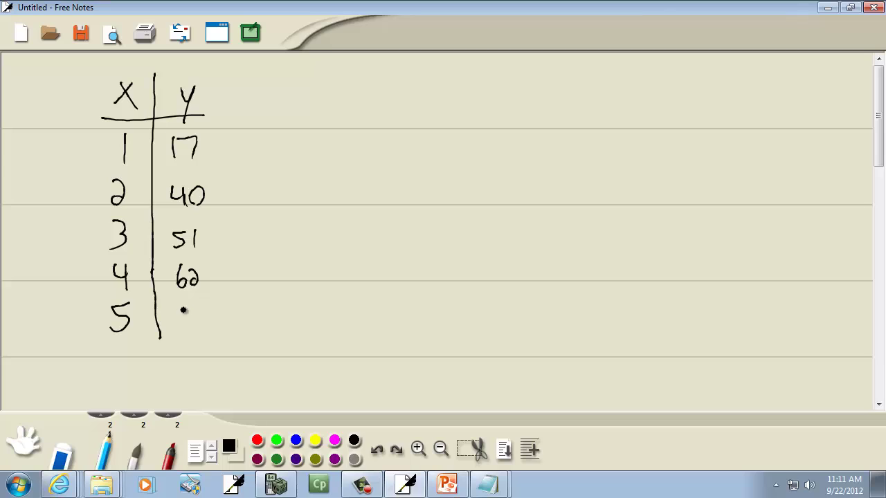
pyautogui.moveTo(184, 311)
pyautogui.mouseDown()
pyautogui.moveTo(181, 321)
pyautogui.moveTo(198, 327)
pyautogui.mouseUp()
# Extend the header underline and label the columns L1 and L2.
pyautogui.moveTo(205, 113); pyautogui.dragTo(230, 109)
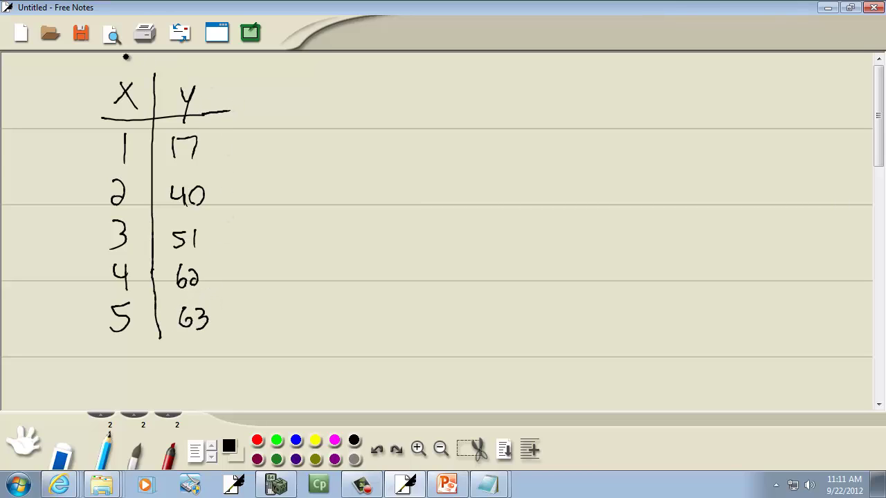
pyautogui.moveTo(114, 65); pyautogui.dragTo(126, 74)
pyautogui.moveTo(177, 65); pyautogui.dragTo(198, 74)
# Open the STAT list editor and delete the old values from L2 and L1.
pyautogui.hotkey('alt', 'Tab')
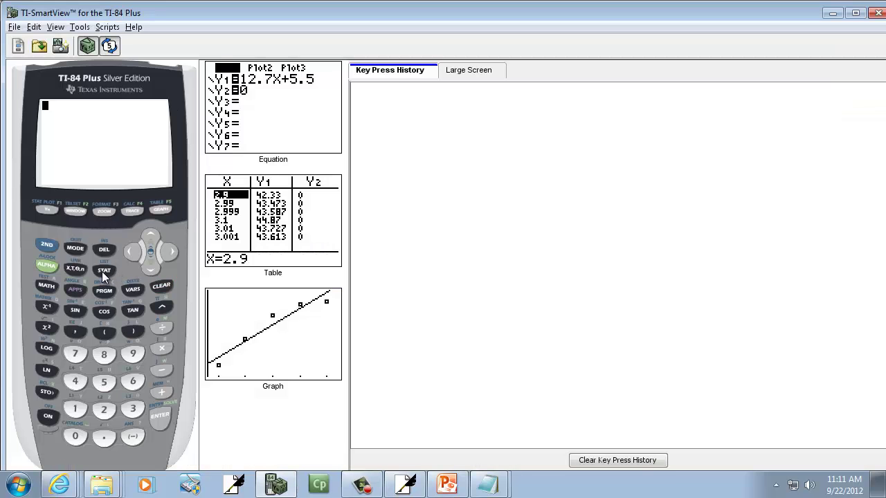
pyautogui.click(103, 271)
pyautogui.click(160, 421)
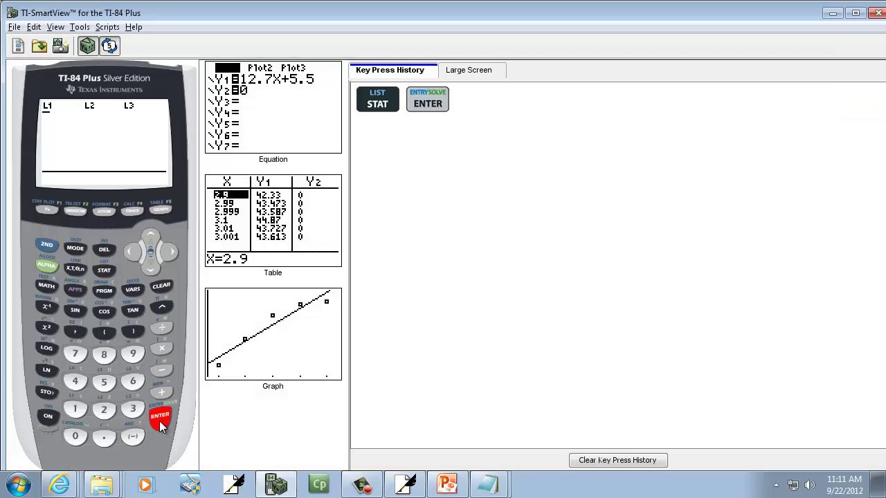
pyautogui.click(105, 251)
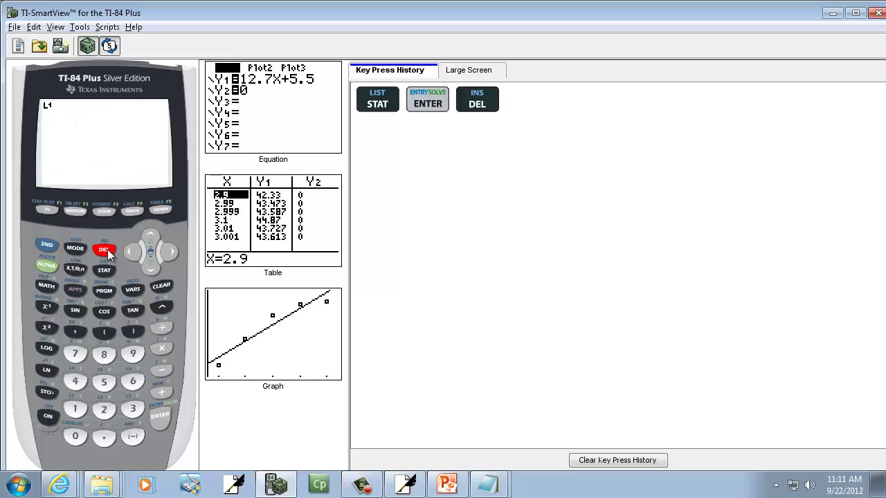
pyautogui.click(106, 251)
pyautogui.click(105, 251)
pyautogui.click(105, 252)
pyautogui.click(105, 251)
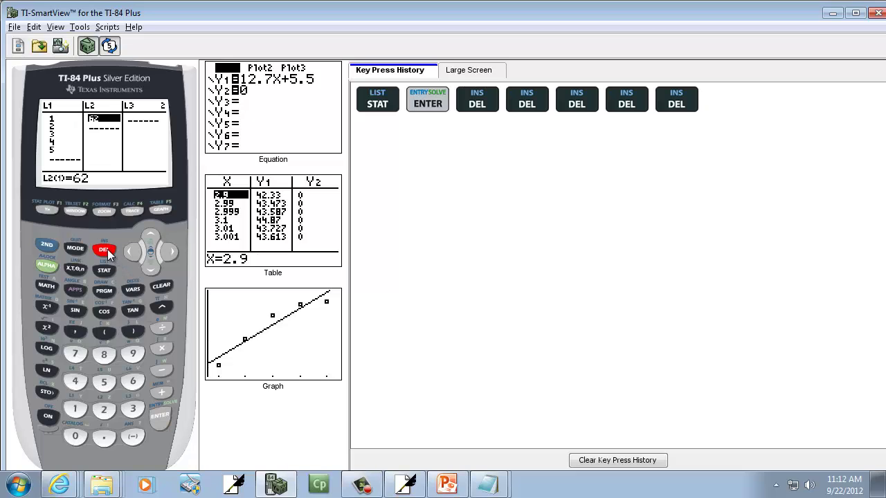
pyautogui.click(105, 251)
pyautogui.click(132, 251)
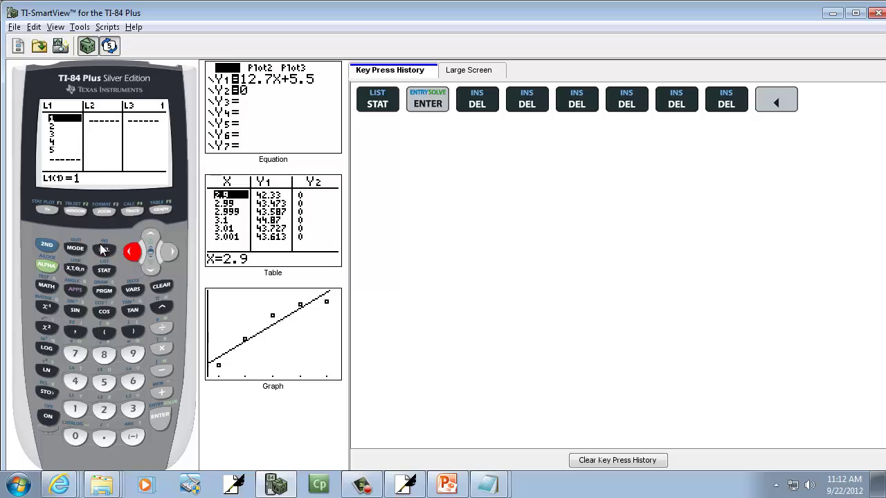
pyautogui.click(104, 251)
pyautogui.click(104, 251)
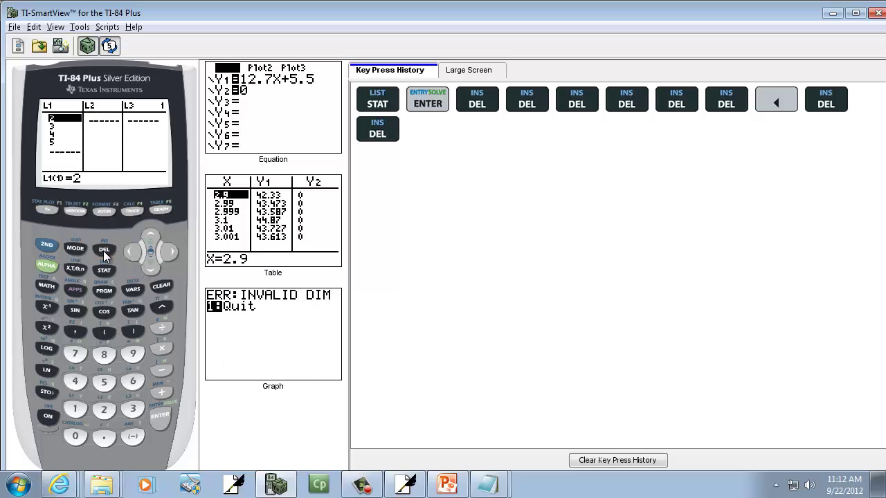
pyautogui.click(104, 251)
pyautogui.click(104, 252)
pyautogui.click(104, 251)
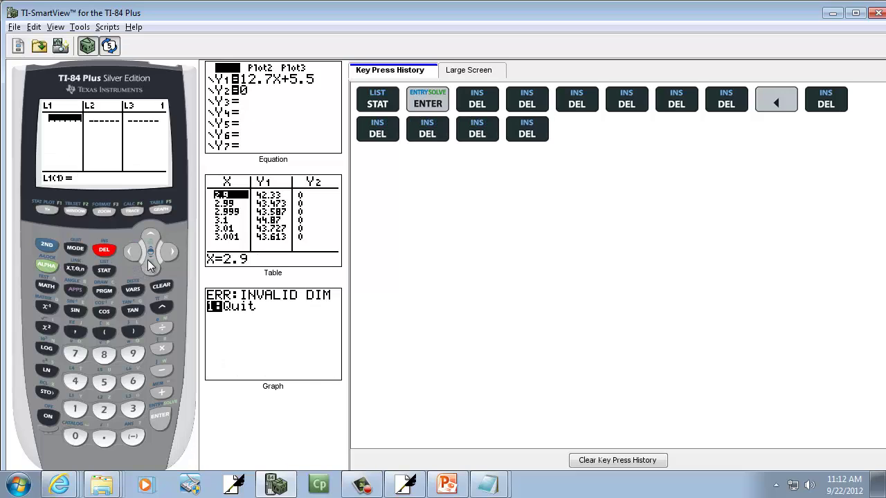
# Enter 1, 2, 3, 4 and 5 into list L1.
pyautogui.hotkey('alt', 'Tab')
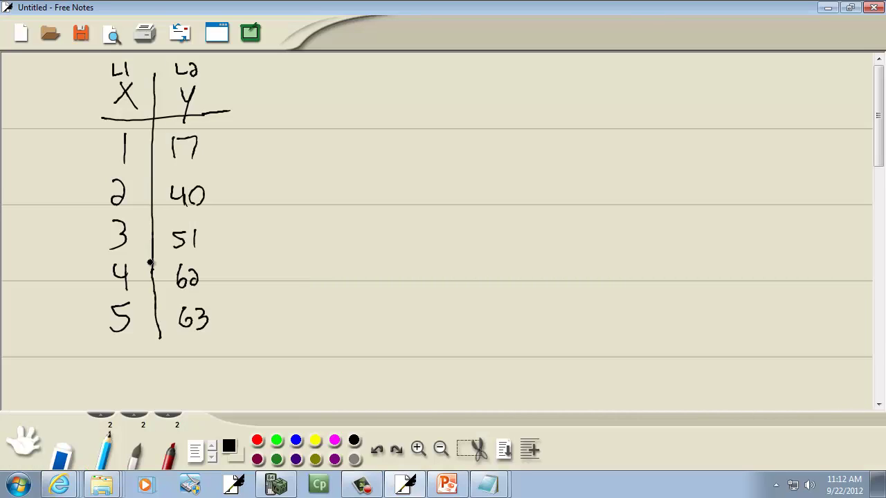
pyautogui.hotkey('alt', 'Tab')
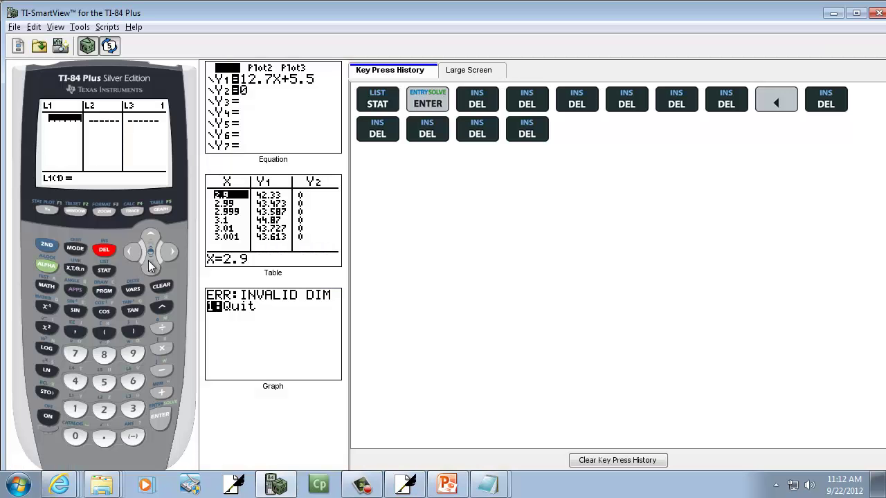
pyautogui.write('1')
pyautogui.press('Return')
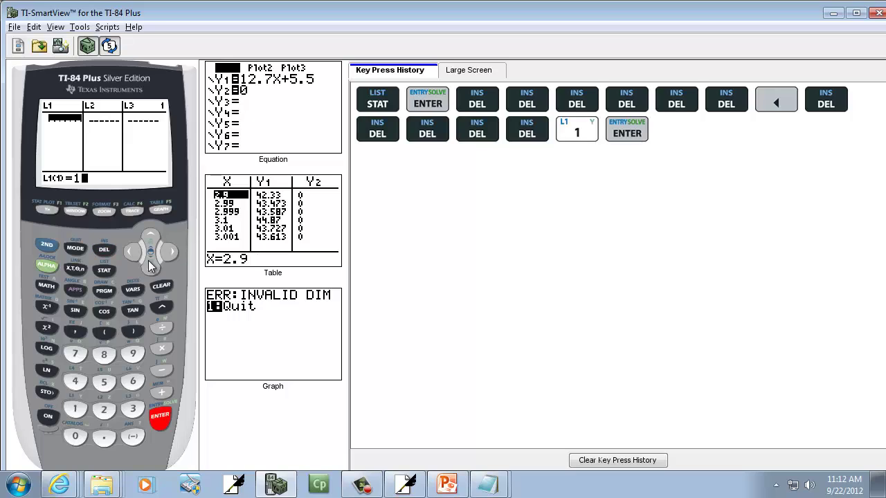
pyautogui.write('2')
pyautogui.press('Return')
pyautogui.press('Return')
pyautogui.write('3')
pyautogui.press('Return')
pyautogui.write('4')
pyautogui.press('Return')
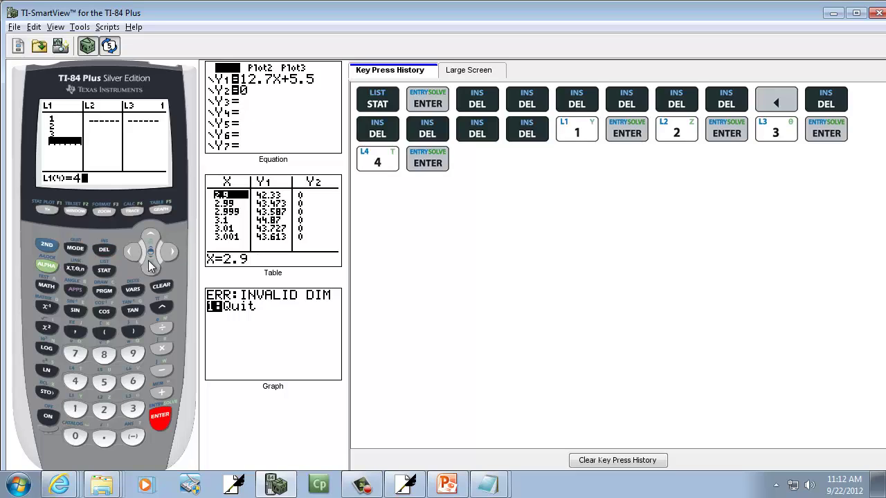
pyautogui.write('5')
pyautogui.press('Return')
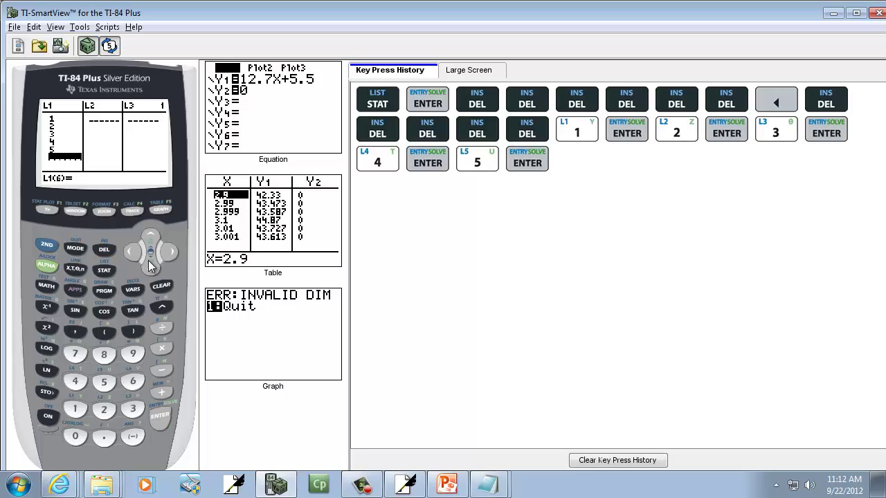
pyautogui.press('Right')
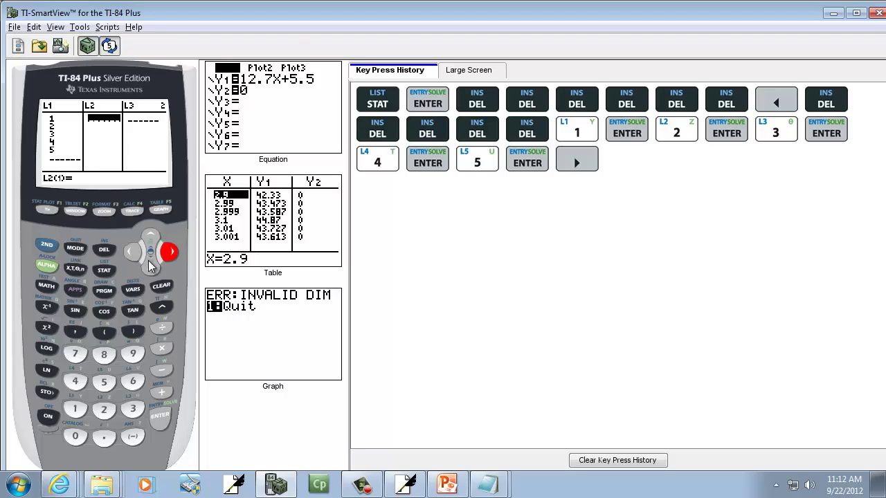
# Enter 17, 40, 51, 62 and 63 into list L2.
pyautogui.hotkey('alt', 'Tab')
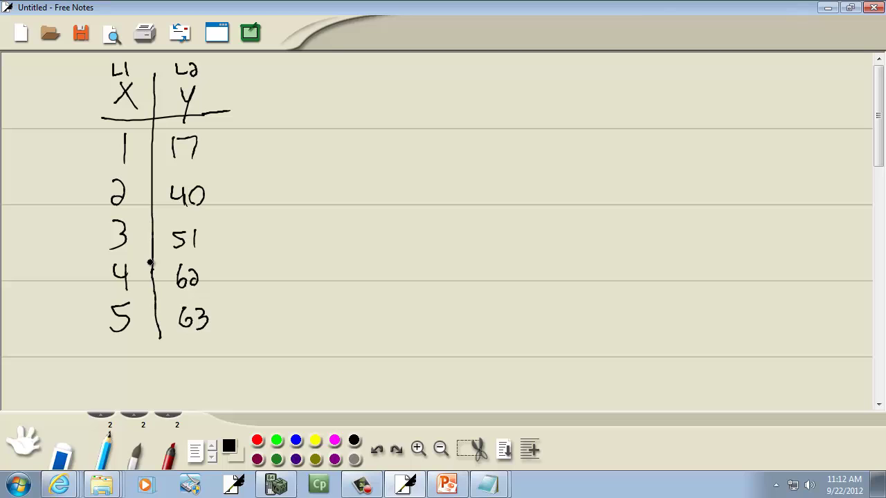
pyautogui.hotkey('alt', 'Tab')
pyautogui.write('17')
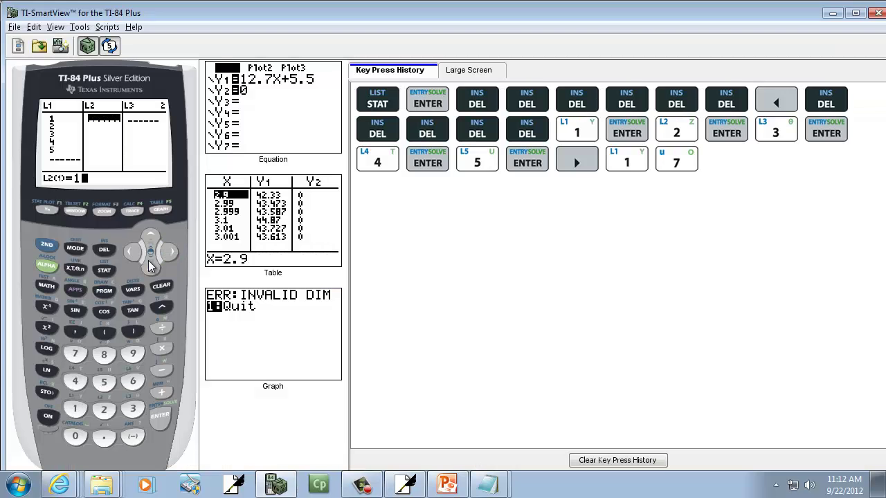
pyautogui.press('Return')
pyautogui.write('4')
pyautogui.hotkey('alt', 'Tab')
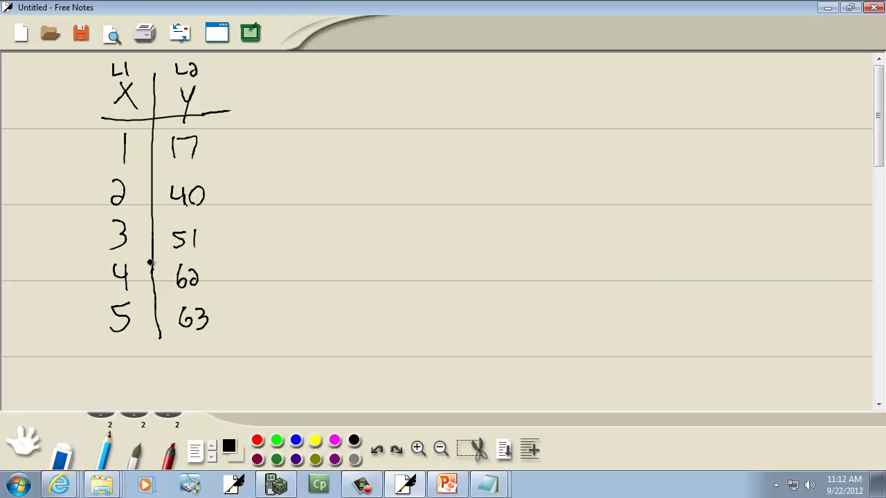
pyautogui.hotkey('alt', 'Tab')
pyautogui.write('0')
pyautogui.press('Return')
pyautogui.write('51')
pyautogui.press('Return')
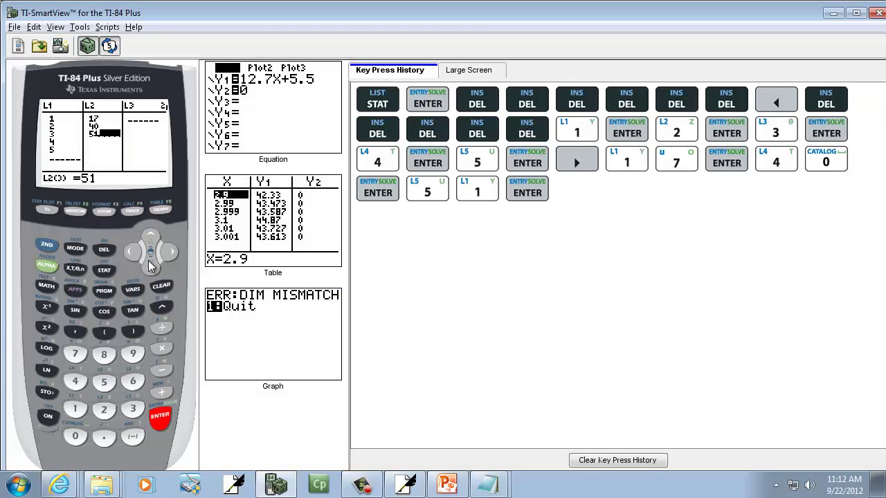
pyautogui.write('62')
pyautogui.press('Return')
pyautogui.hotkey('alt', 'Tab')
pyautogui.hotkey('alt', 'Tab')
pyautogui.write('63')
pyautogui.press('Return')
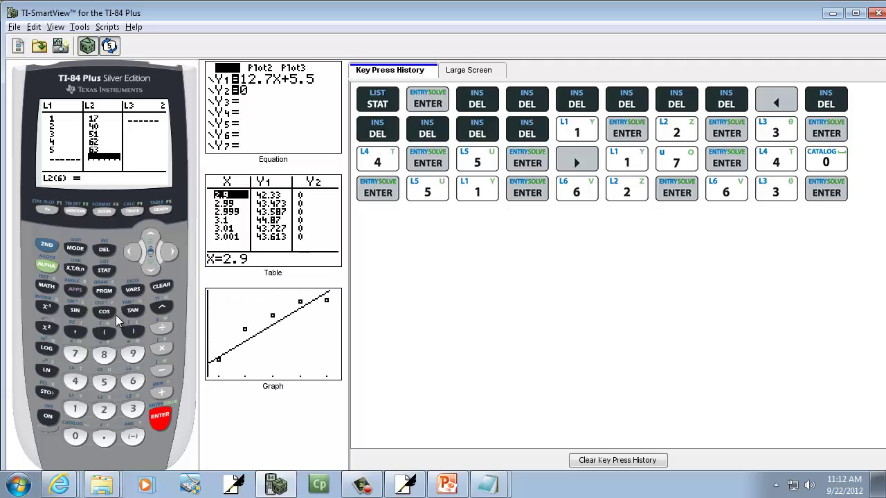
# Quit to the home screen and run STAT CALC 4:LinReg(ax+b), giving a=11.4, b=12.4.
pyautogui.click(47, 245)
pyautogui.click(75, 249)
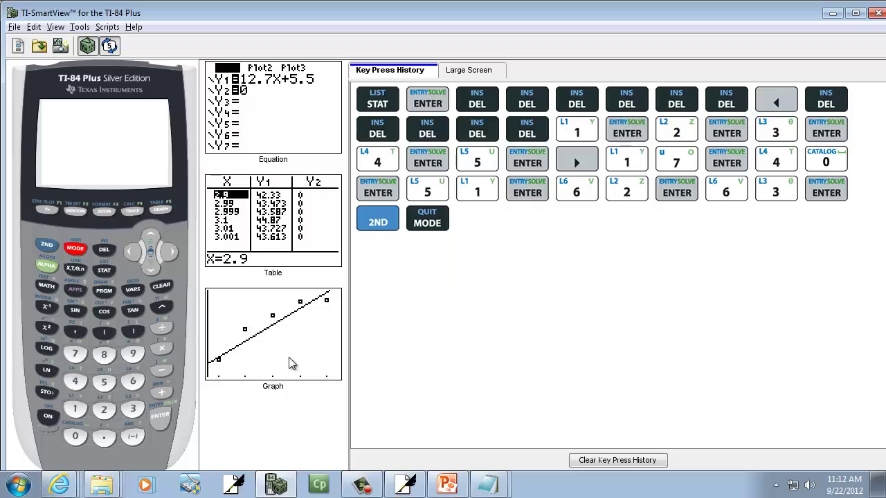
pyautogui.click(103, 271)
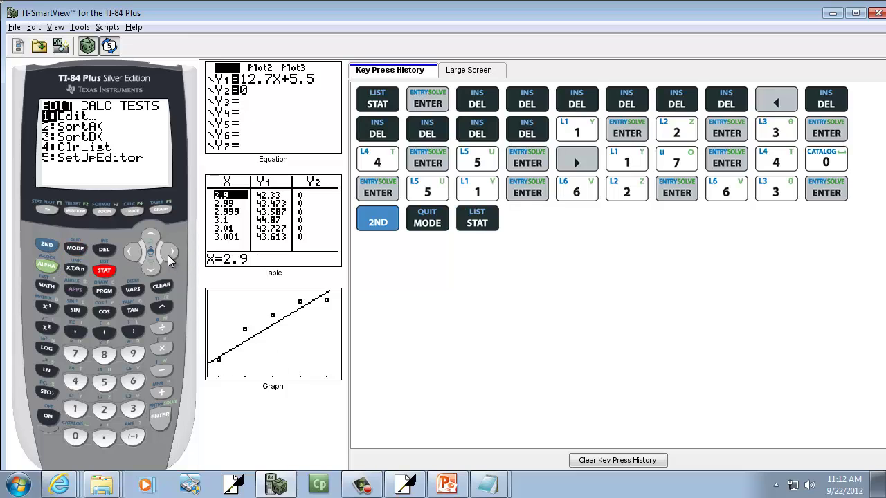
pyautogui.click(168, 253)
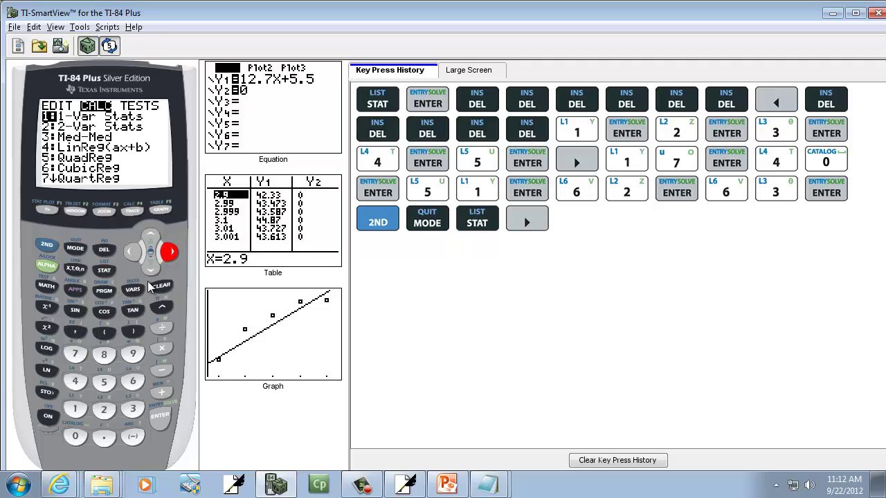
pyautogui.click(151, 269)
pyautogui.click(151, 269)
pyautogui.click(151, 268)
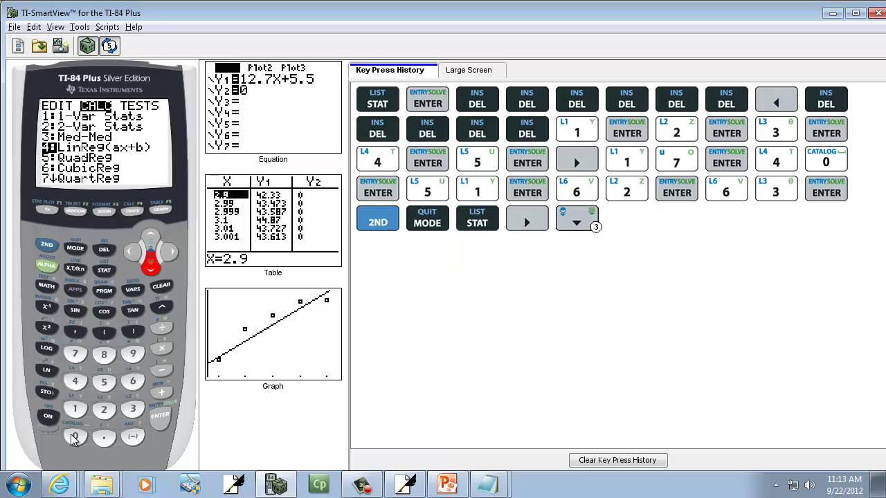
pyautogui.click(158, 419)
pyautogui.click(158, 419)
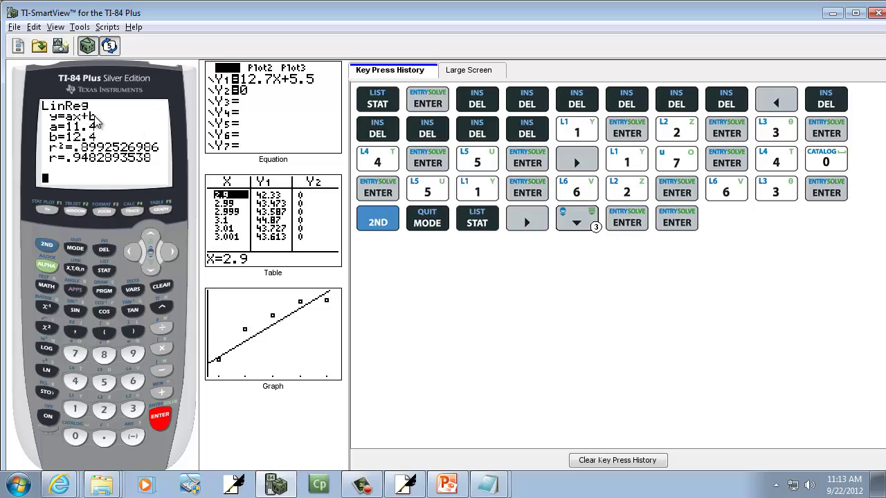
# Draw a third column labelled L3 with a ŷ header in the notes table.
pyautogui.hotkey('alt', 'Tab')
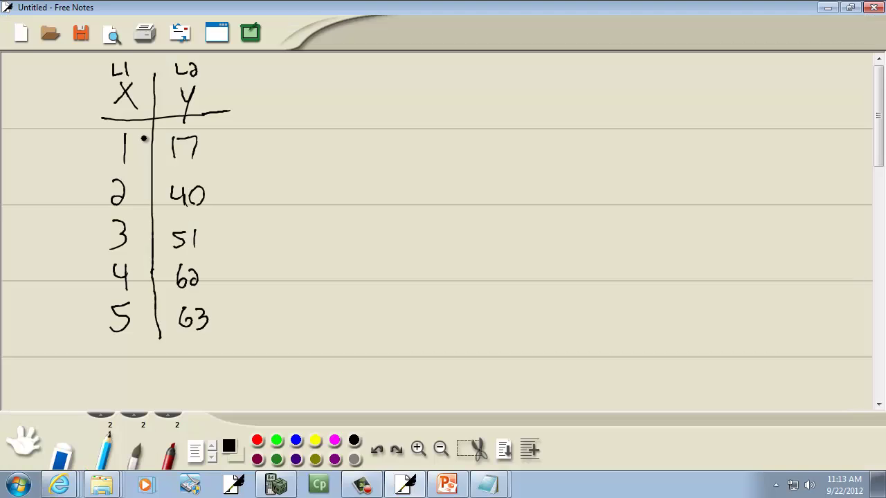
pyautogui.moveTo(243, 84); pyautogui.dragTo(239, 318)
pyautogui.moveTo(225, 112); pyautogui.dragTo(430, 112)
pyautogui.moveTo(284, 88)
pyautogui.mouseDown()
pyautogui.moveTo(285, 110)
pyautogui.moveTo(296, 86)
pyautogui.mouseUp()
pyautogui.moveTo(280, 57)
pyautogui.mouseDown()
pyautogui.moveTo(279, 68)
pyautogui.moveTo(290, 72)
pyautogui.mouseUp()
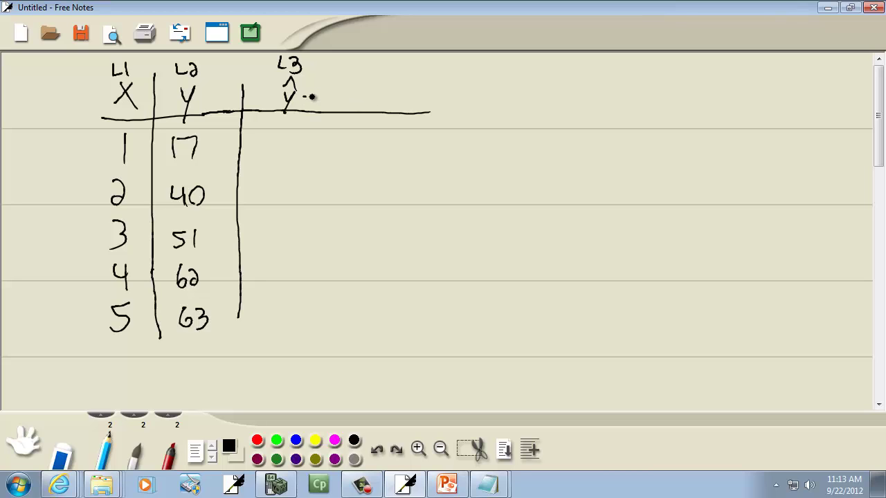
pyautogui.moveTo(304, 102); pyautogui.dragTo(312, 102)
pyautogui.hotkey('alt', 'Tab')
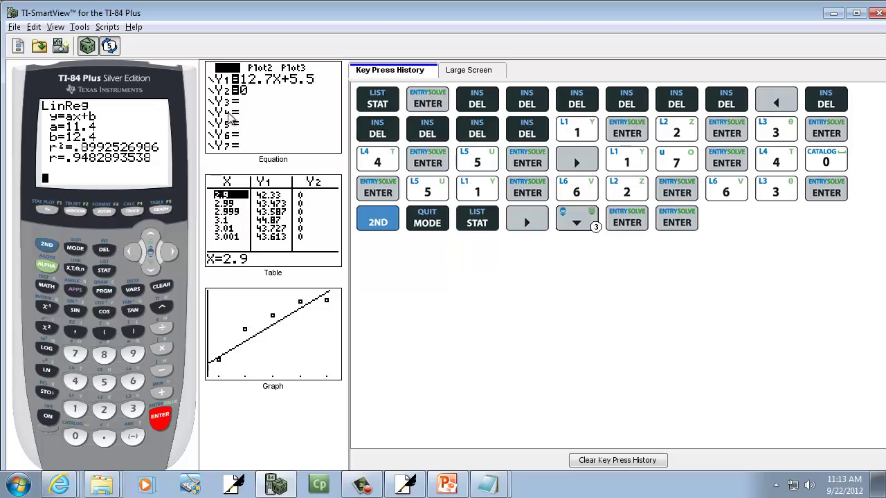
pyautogui.hotkey('alt', 'Tab')
# Complete the L3 header equation as ŷ = 11.4x + 12.4.
pyautogui.moveTo(328, 90)
pyautogui.mouseDown()
pyautogui.moveTo(329, 106)
pyautogui.moveTo(360, 104)
pyautogui.mouseUp()
pyautogui.hotkey('alt', 'Tab')
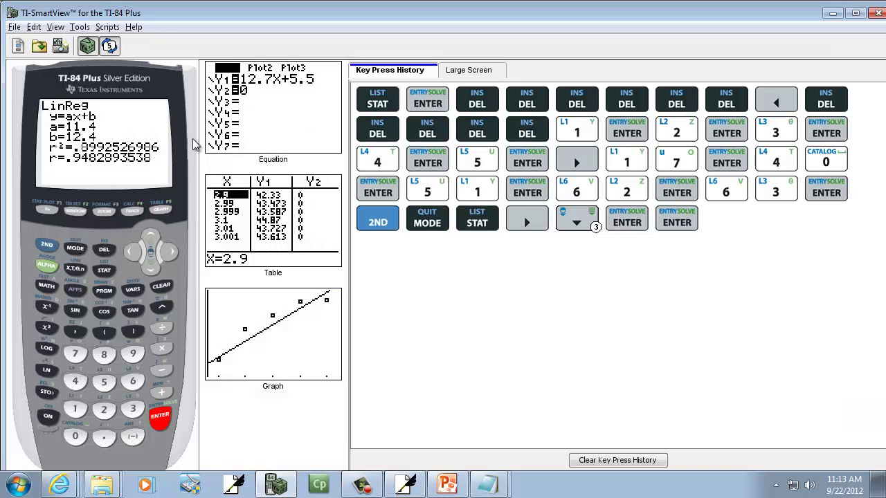
pyautogui.hotkey('alt', 'Tab')
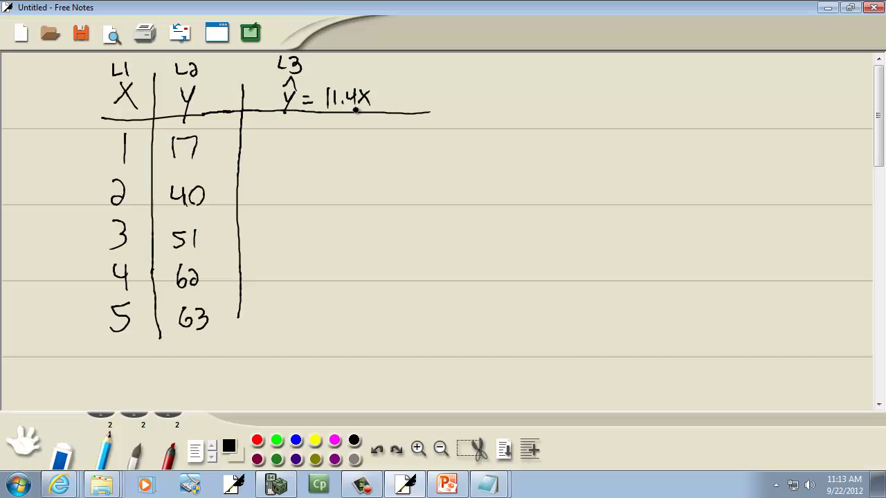
pyautogui.moveTo(388, 90); pyautogui.dragTo(388, 106)
pyautogui.moveTo(381, 99); pyautogui.dragTo(417, 103)
pyautogui.moveTo(422, 91)
pyautogui.mouseDown()
pyautogui.moveTo(433, 110)
pyautogui.moveTo(459, 110)
pyautogui.moveTo(439, 148)
pyautogui.moveTo(424, 335)
pyautogui.mouseUp()
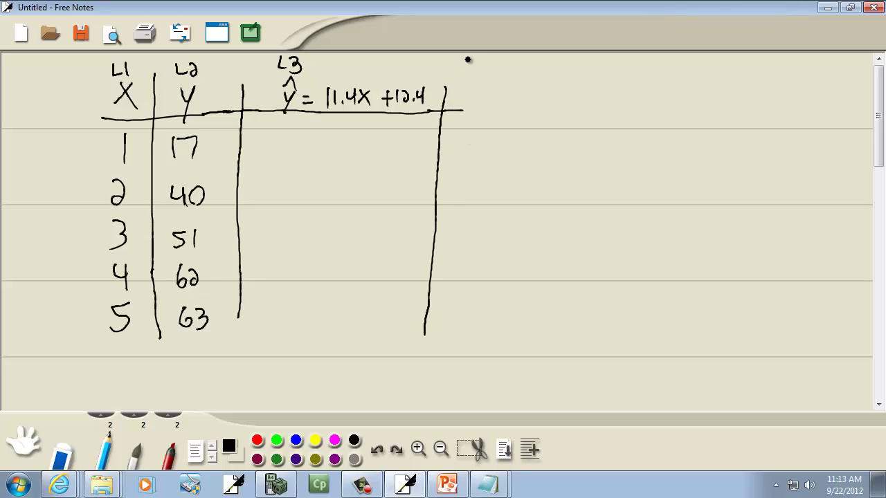
# Add a fourth column labelled L4 with the header (y − ŷ)².
pyautogui.moveTo(473, 64)
pyautogui.mouseDown()
pyautogui.moveTo(483, 75)
pyautogui.moveTo(500, 71)
pyautogui.moveTo(469, 105)
pyautogui.moveTo(497, 98)
pyautogui.mouseUp()
pyautogui.moveTo(503, 92)
pyautogui.mouseDown()
pyautogui.moveTo(503, 116)
pyautogui.moveTo(511, 84)
pyautogui.moveTo(523, 106)
pyautogui.moveTo(541, 87)
pyautogui.mouseUp()
pyautogui.moveTo(464, 112); pyautogui.dragTo(528, 111)
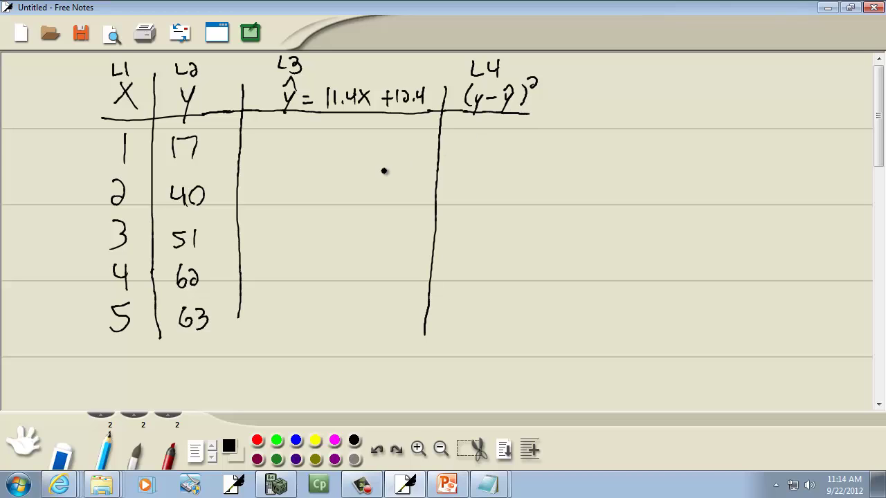
# Open the list editor and select the L3 header to define it by formula.
pyautogui.hotkey('alt', 'Tab')
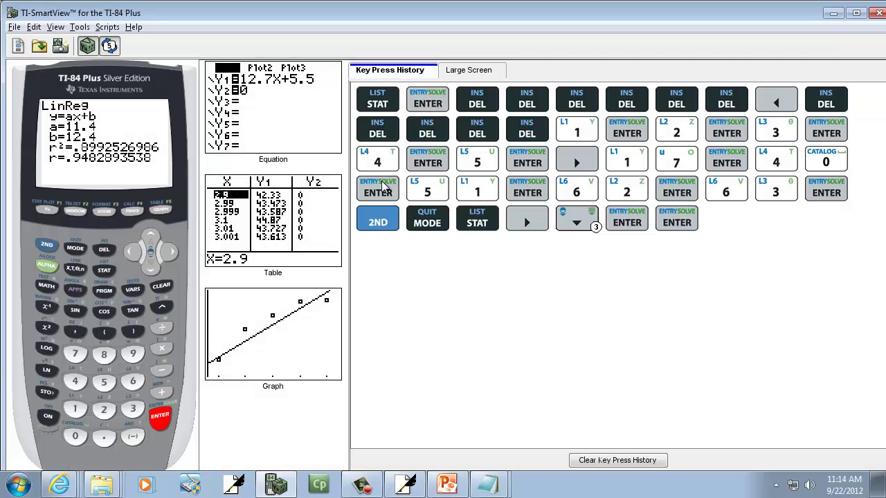
pyautogui.click(103, 273)
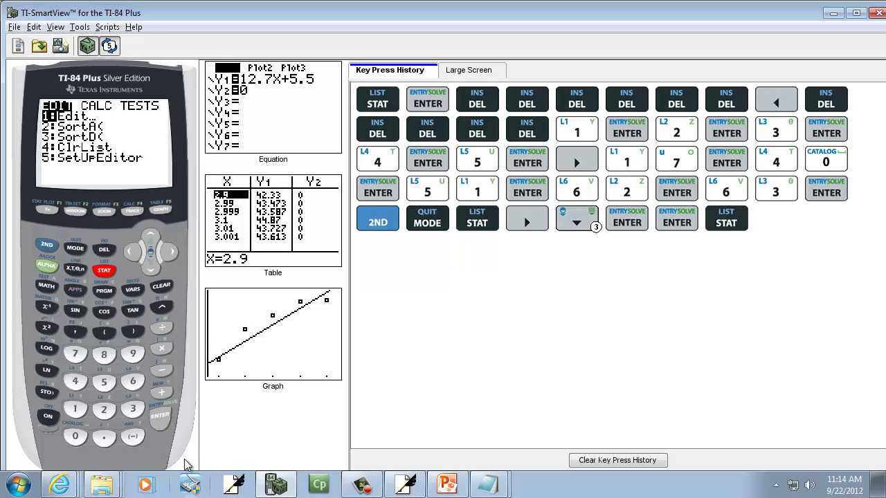
pyautogui.click(164, 419)
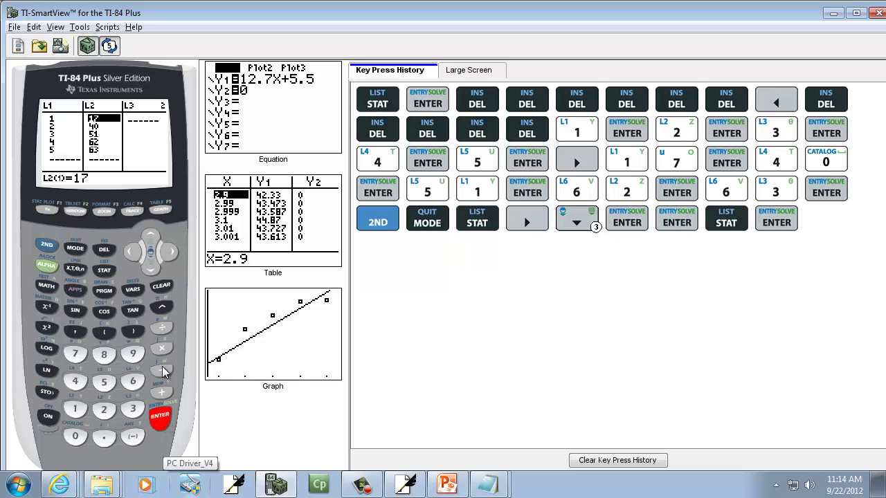
pyautogui.click(171, 252)
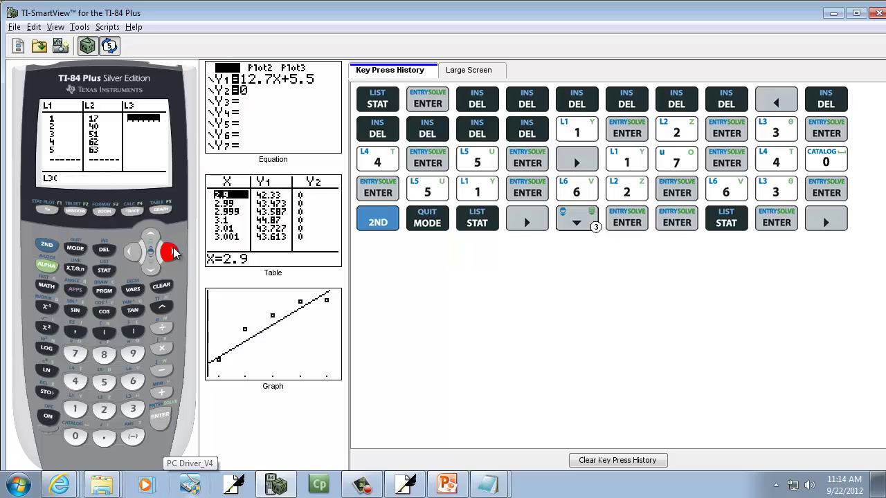
pyautogui.hotkey('alt', 'Tab')
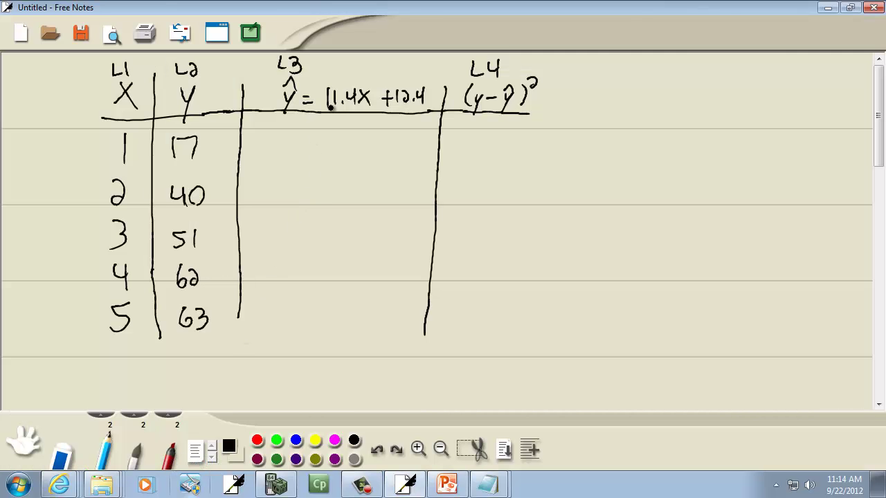
pyautogui.hotkey('alt', 'Tab')
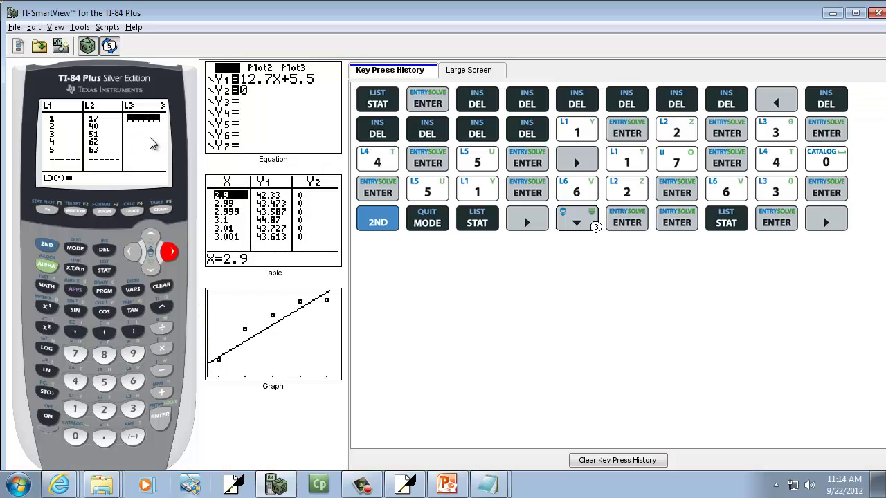
pyautogui.click(150, 238)
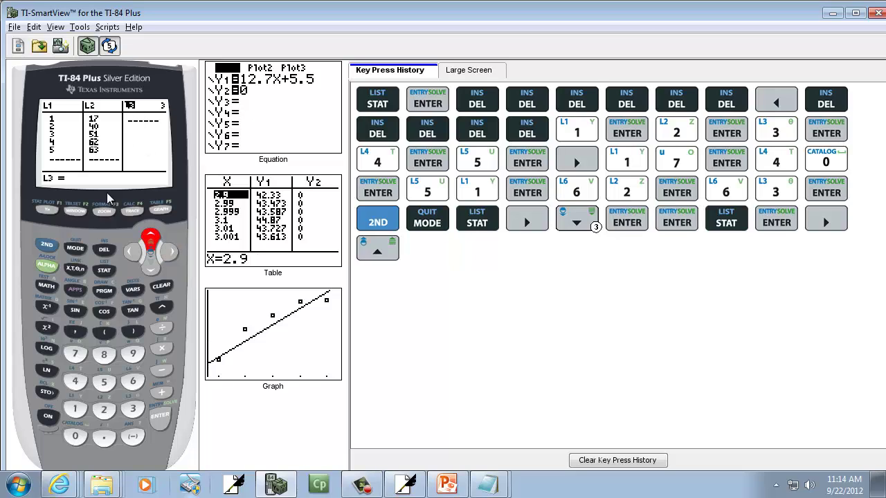
pyautogui.hotkey('alt', 'Tab')
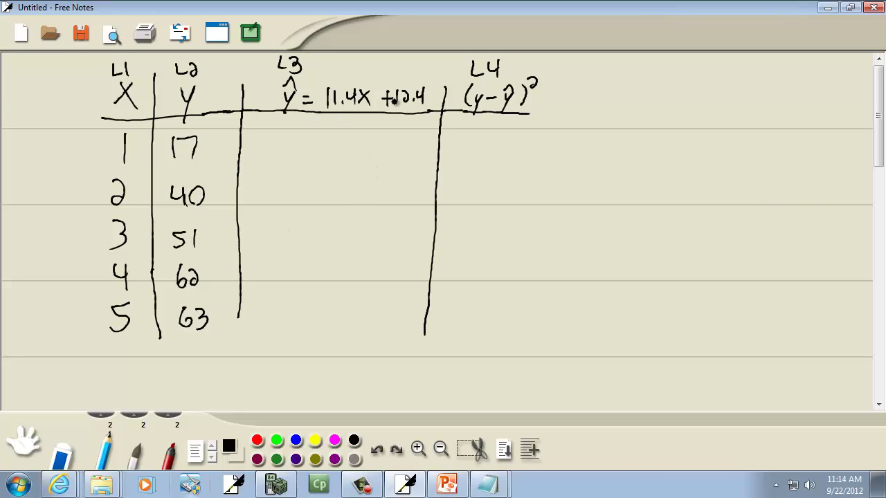
pyautogui.hotkey('alt', 'Tab')
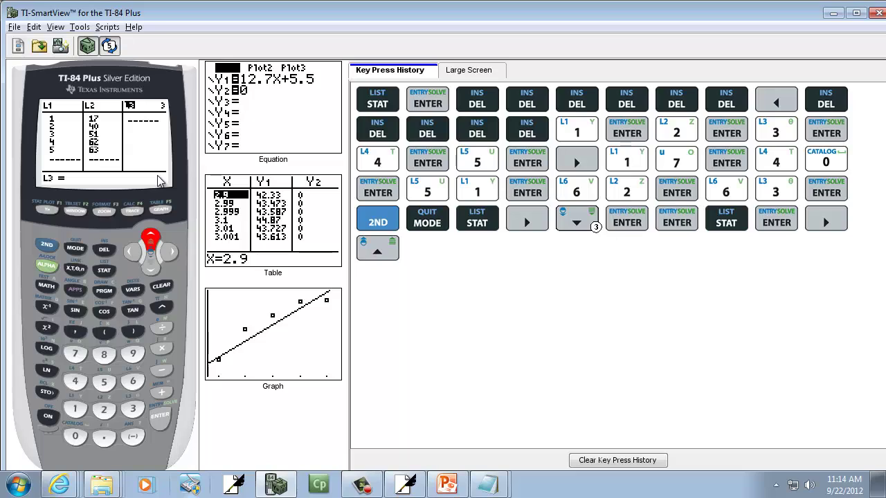
# Insert the regression slope a from VARS > Statistics > EQ into the L3 formula.
pyautogui.click(135, 293)
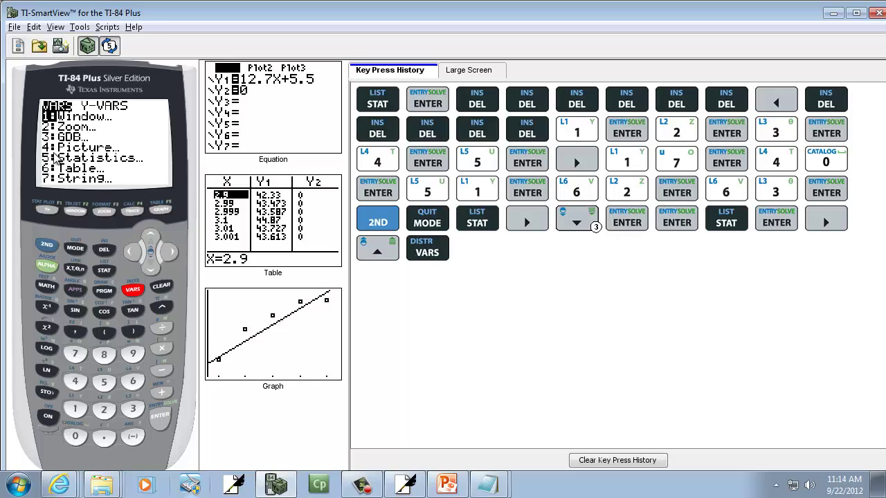
pyautogui.click(104, 383)
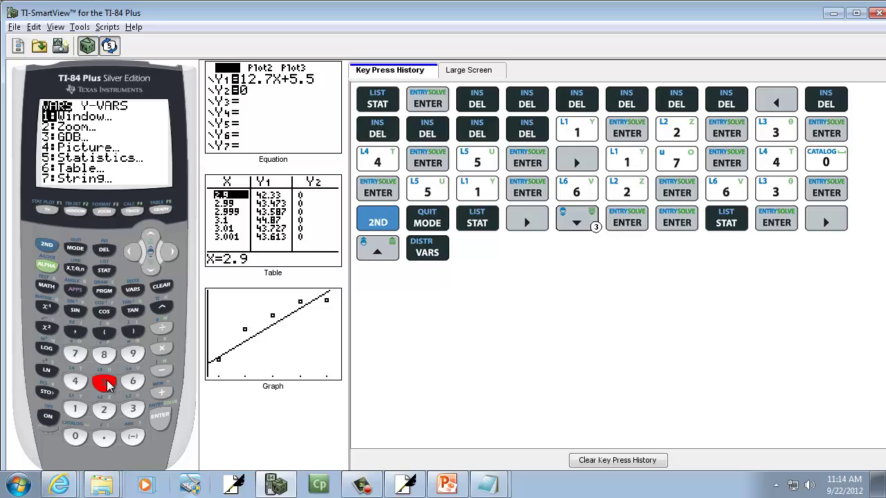
pyautogui.click(171, 254)
pyautogui.click(171, 255)
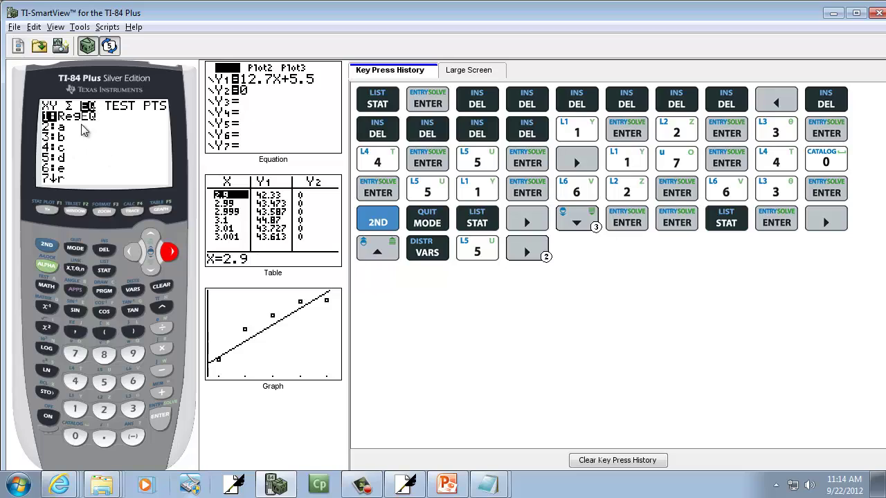
pyautogui.click(148, 269)
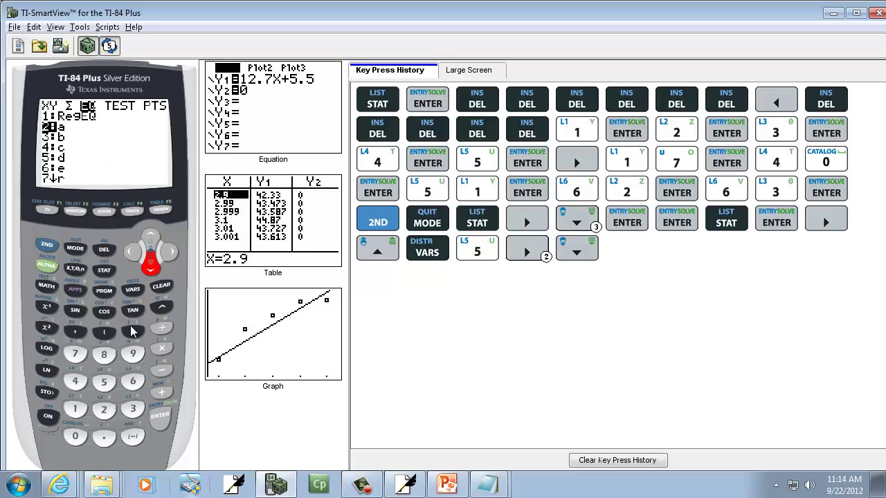
pyautogui.click(161, 418)
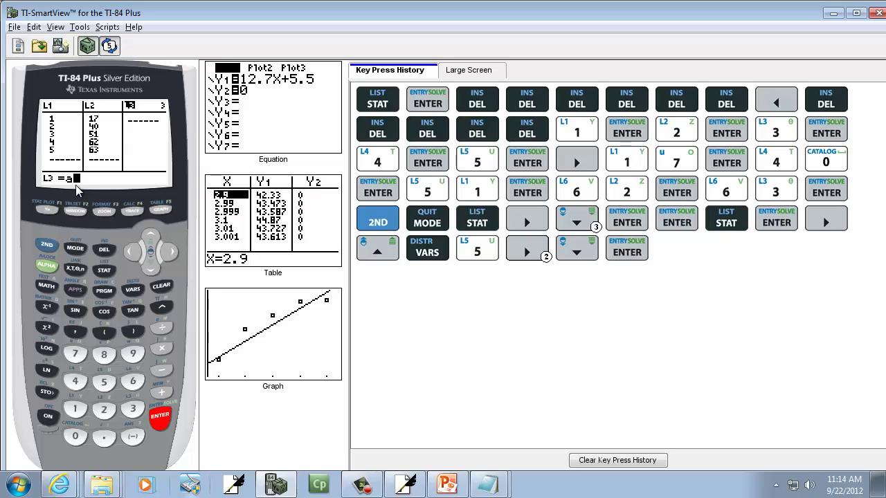
# Extend the L3 formula to a*L1+.
pyautogui.hotkey('alt', 'Tab')
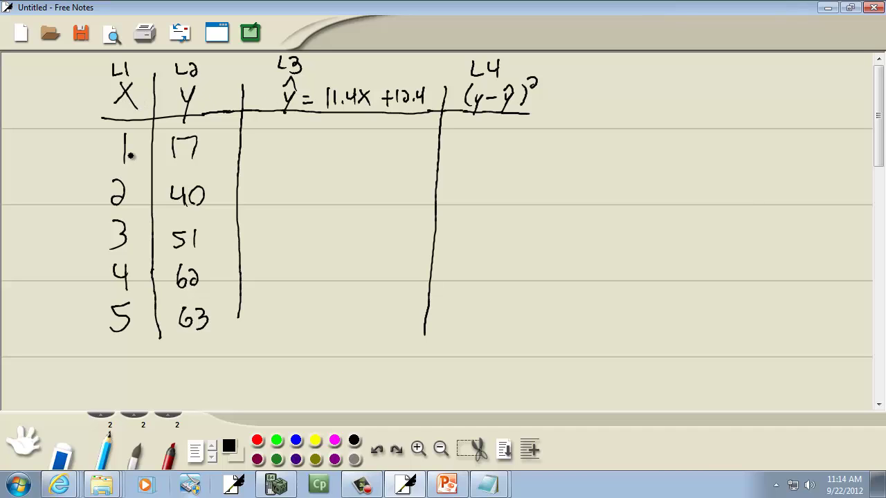
pyautogui.hotkey('alt', 'Tab')
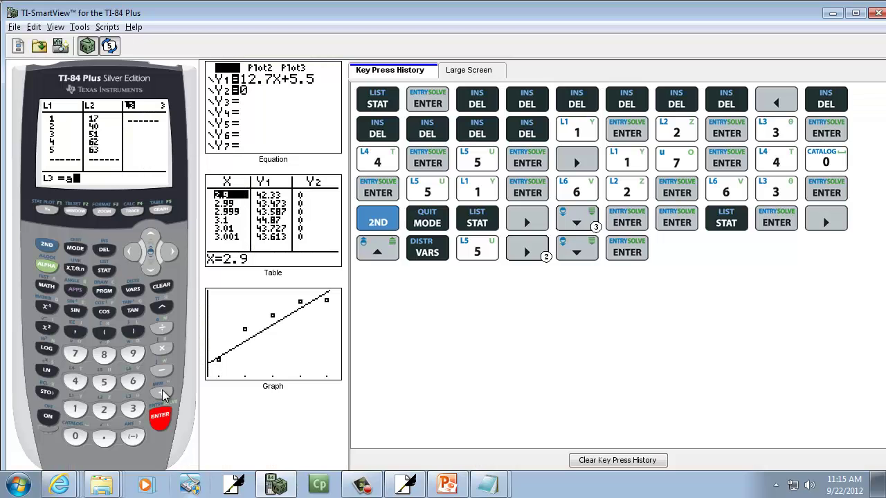
pyautogui.click(160, 350)
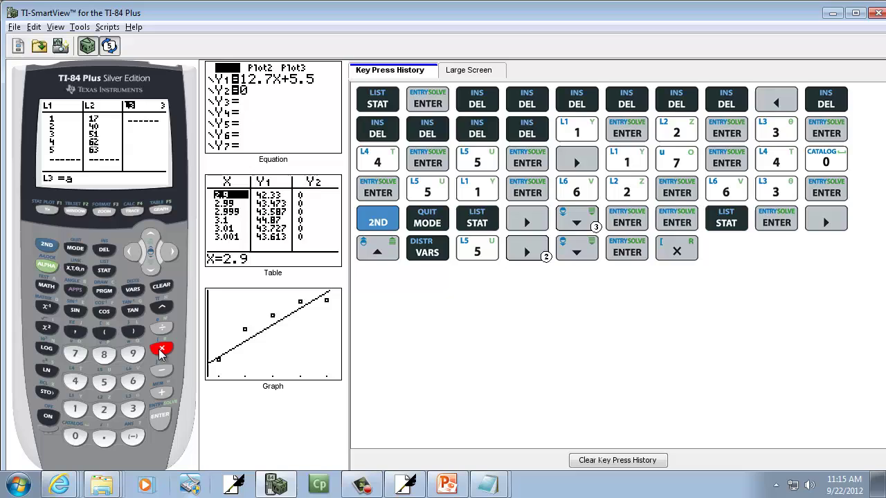
pyautogui.click(47, 246)
pyautogui.click(75, 410)
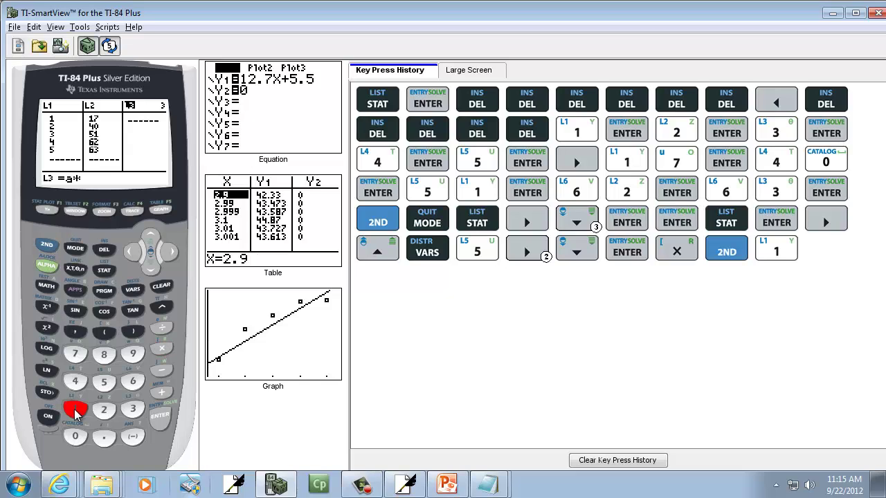
pyautogui.hotkey('alt', 'Tab')
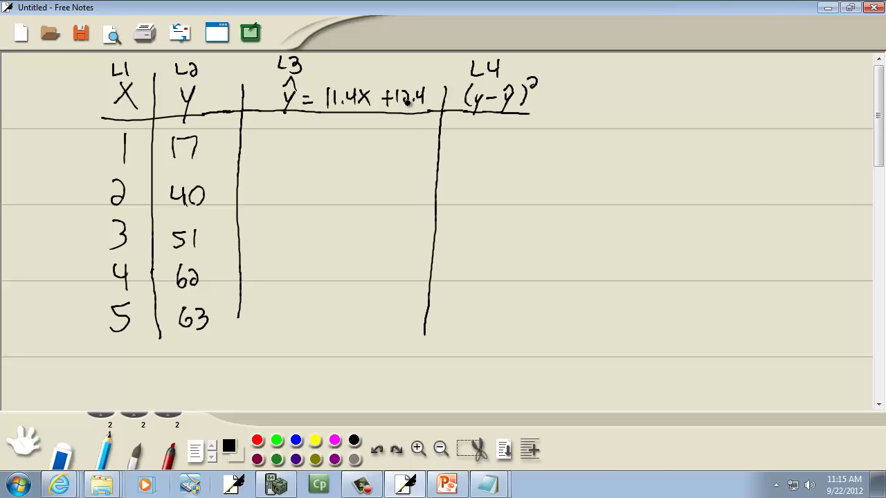
pyautogui.hotkey('alt', 'Tab')
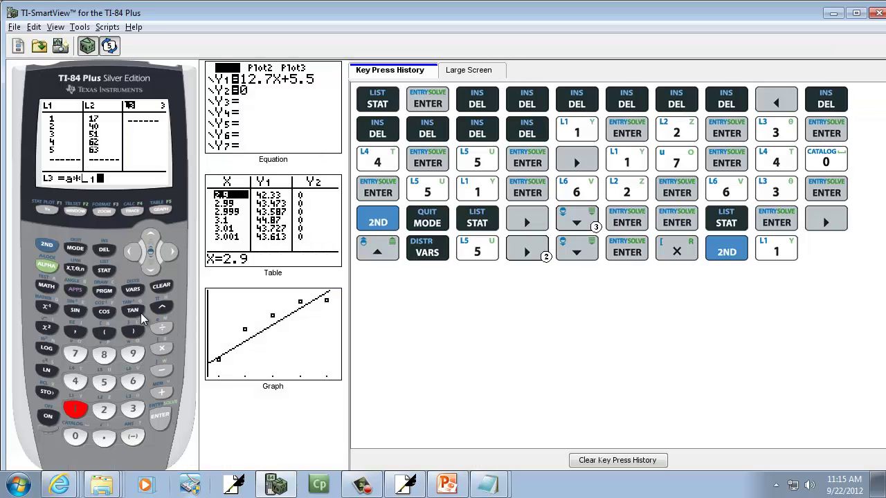
pyautogui.click(161, 393)
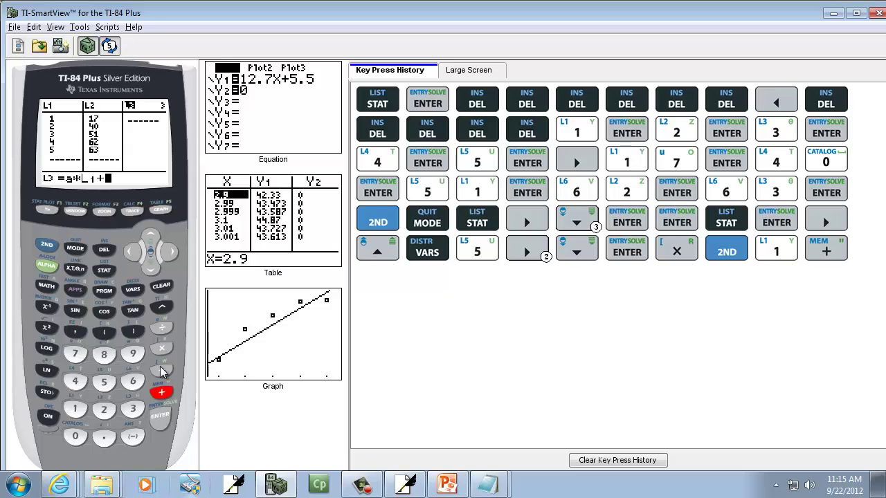
# Highlight the intercept b in the Statistics EQ variables menu.
pyautogui.click(133, 291)
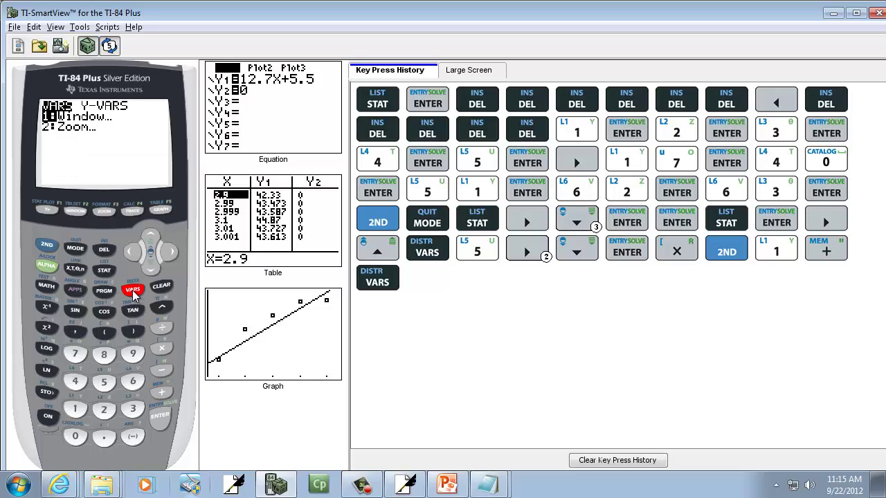
pyautogui.click(107, 387)
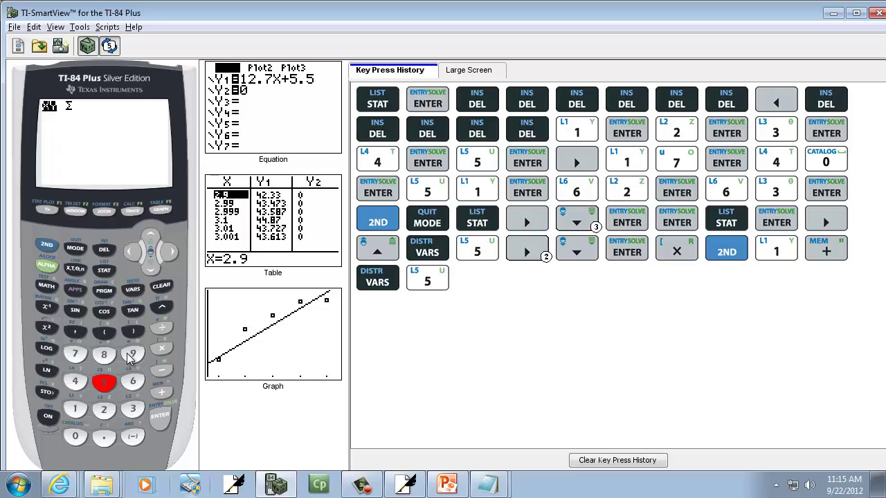
pyautogui.click(171, 254)
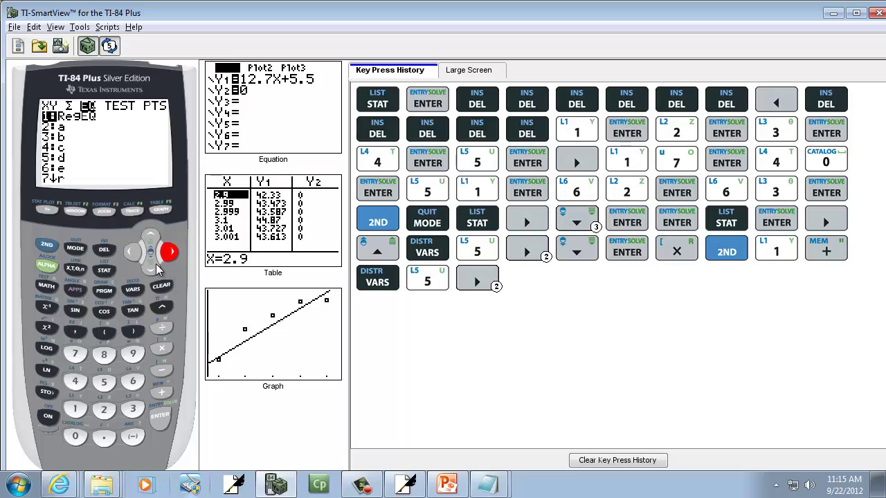
pyautogui.click(150, 270)
pyautogui.click(150, 270)
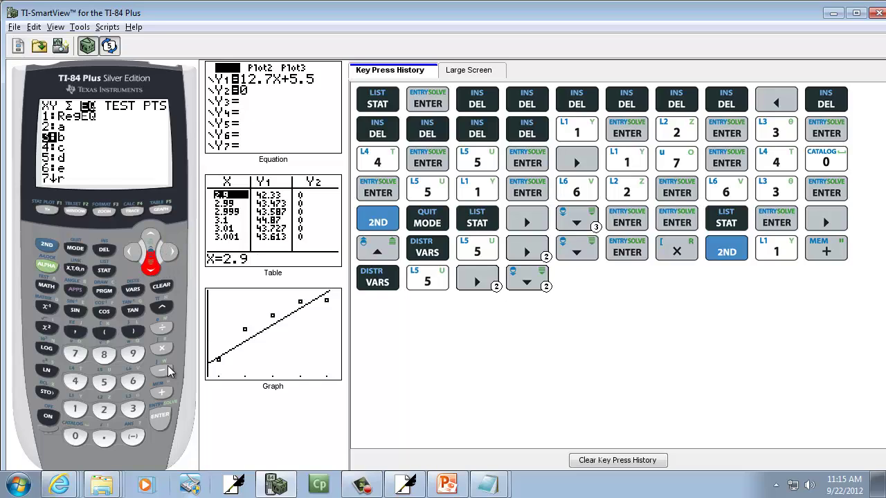
# Insert b and evaluate L3 = a*L1+b, giving 23.8, 35.2, 46.6, 58 and 69.4.
pyautogui.click(160, 413)
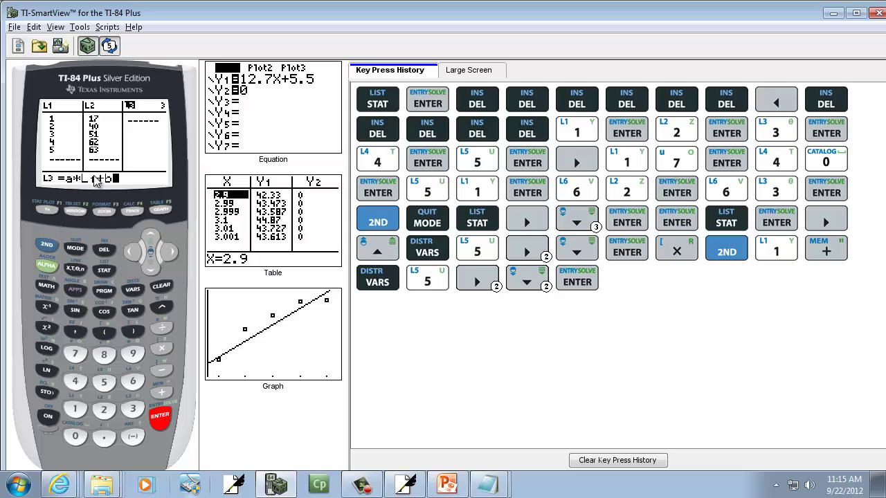
pyautogui.hotkey('alt', 'Tab')
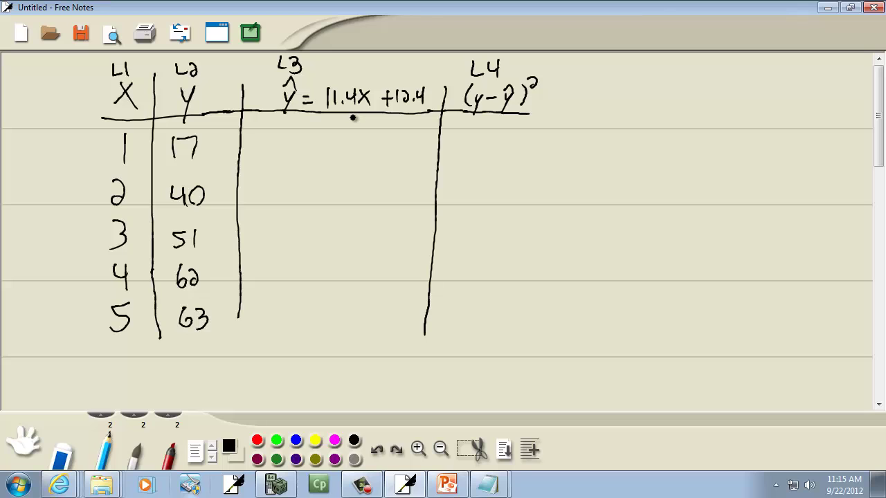
pyautogui.hotkey('alt', 'Tab')
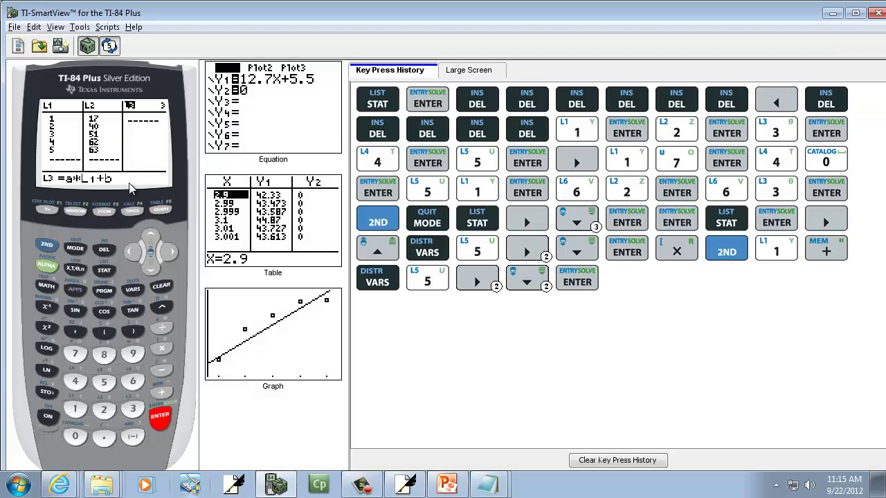
pyautogui.click(159, 419)
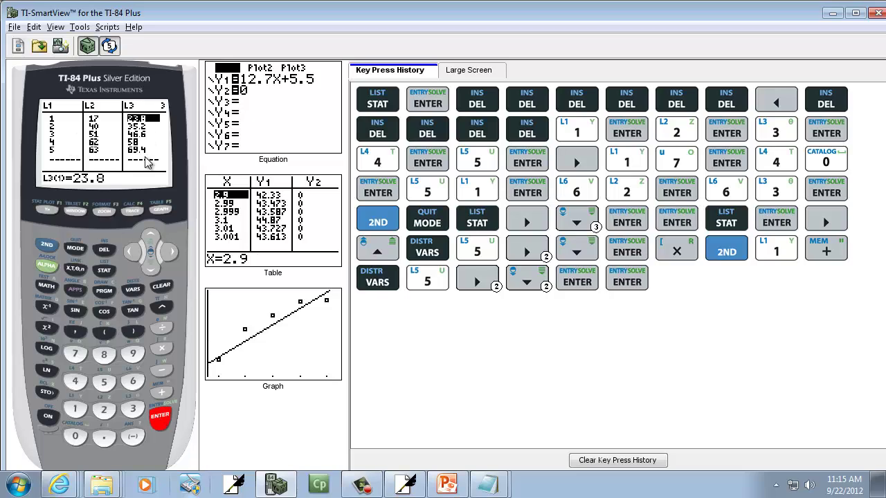
# Move onto the L4 header and switch to Free Notes.
pyautogui.click(173, 253)
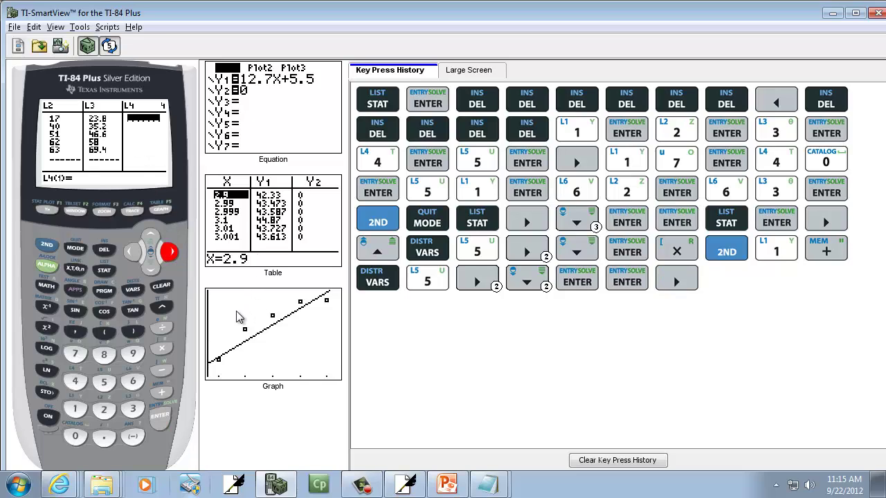
pyautogui.click(150, 238)
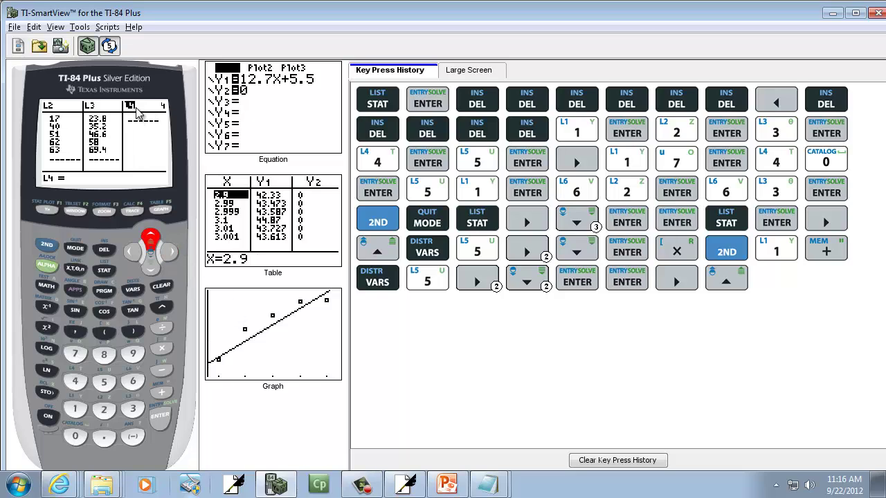
pyautogui.hotkey('alt', 'Tab')
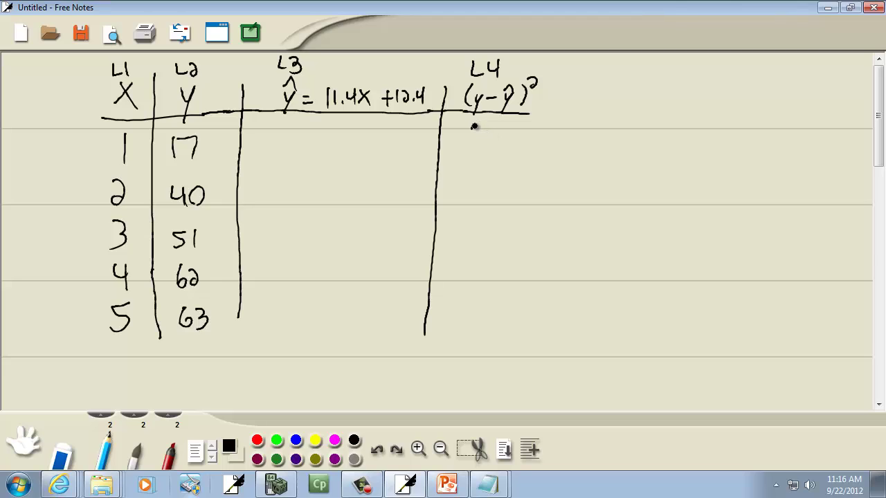
# Handwrite the formula (L2 − L3)² beneath the L4 heading, then return to TI-SmartView.
pyautogui.moveTo(473, 126); pyautogui.dragTo(469, 158)
pyautogui.moveTo(475, 136)
pyautogui.mouseDown()
pyautogui.moveTo(494, 153)
pyautogui.moveTo(524, 143)
pyautogui.mouseUp()
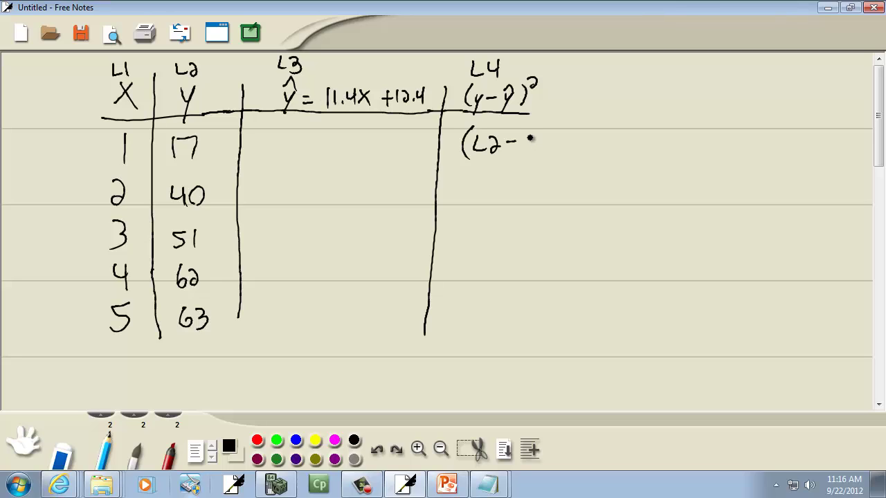
pyautogui.moveTo(527, 136)
pyautogui.mouseDown()
pyautogui.moveTo(543, 154)
pyautogui.moveTo(548, 146)
pyautogui.moveTo(544, 155)
pyautogui.mouseUp()
pyautogui.moveTo(562, 125); pyautogui.dragTo(563, 156)
pyautogui.moveTo(580, 121); pyautogui.dragTo(580, 130)
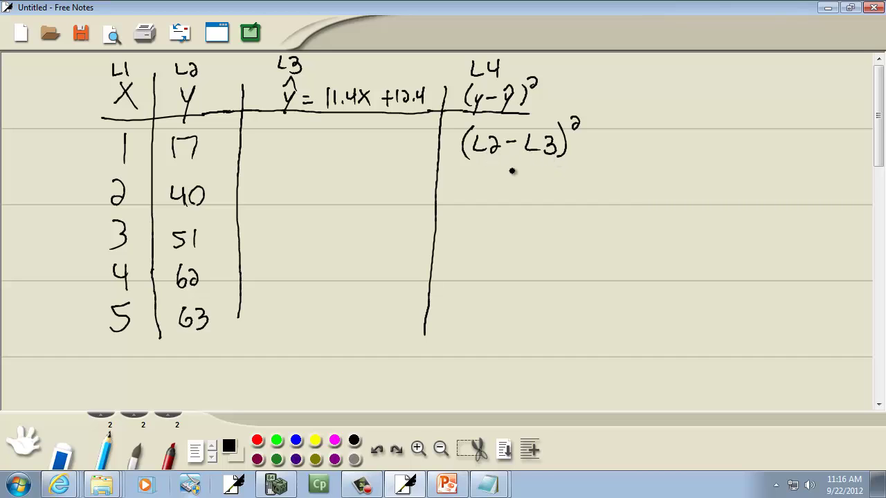
pyautogui.hotkey('alt', 'Tab')
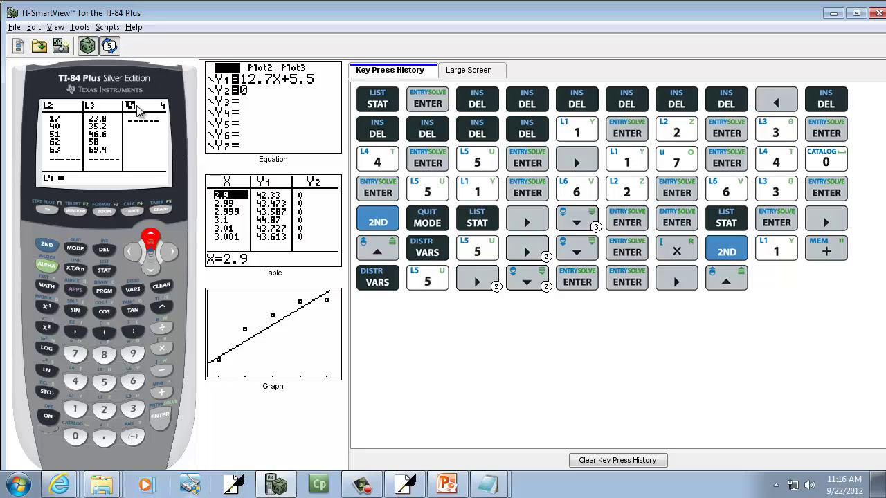
# Fill L4 with (L2−L3)², giving squared residuals 46.24, 23.04, 19.36, 16 and 40.96.
pyautogui.click(106, 337)
pyautogui.hotkey('alt', 'Tab')
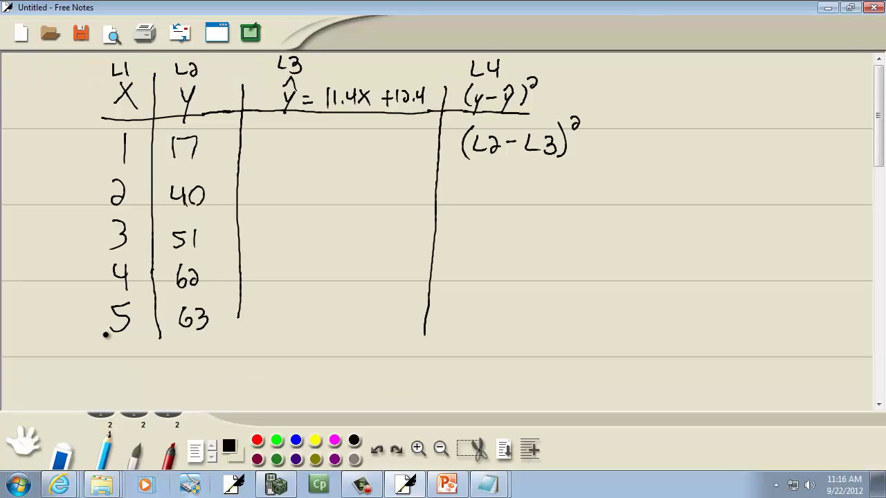
pyautogui.hotkey('alt', 'Tab')
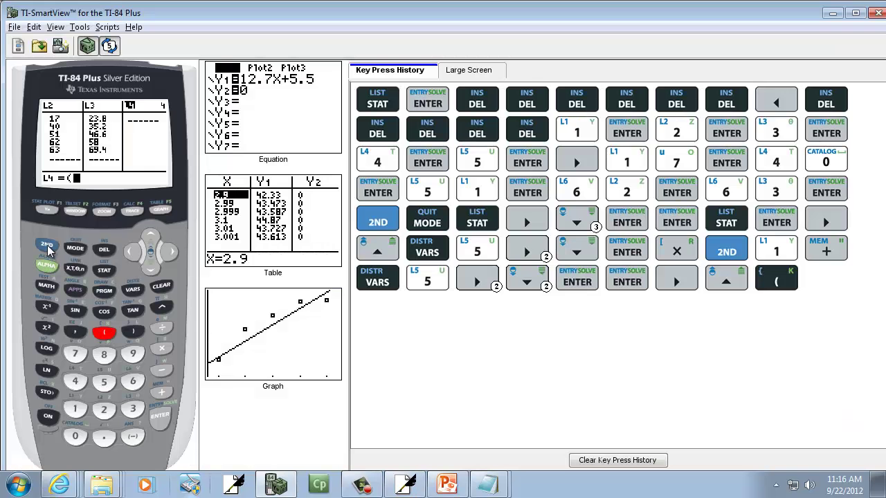
pyautogui.click(106, 409)
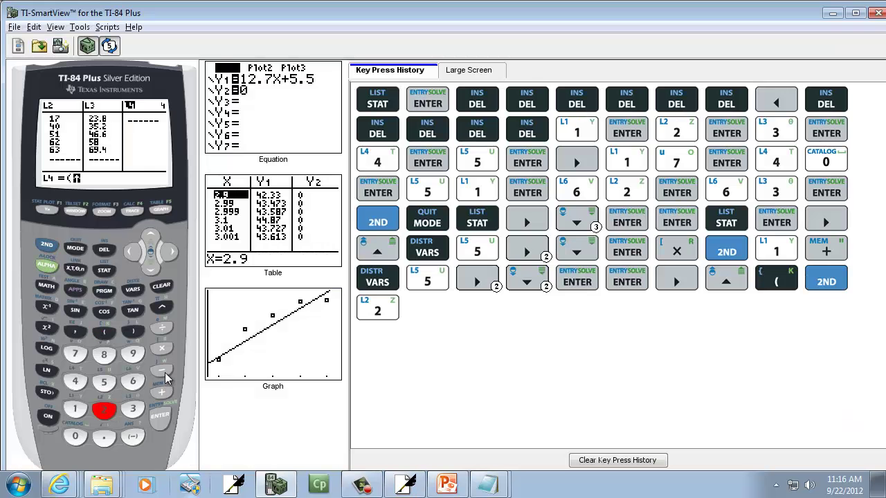
pyautogui.click(162, 372)
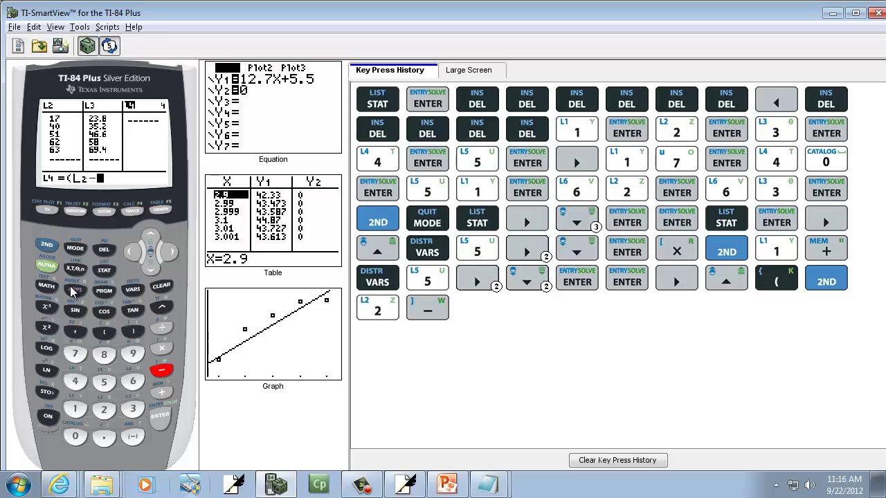
pyautogui.click(46, 245)
pyautogui.click(133, 409)
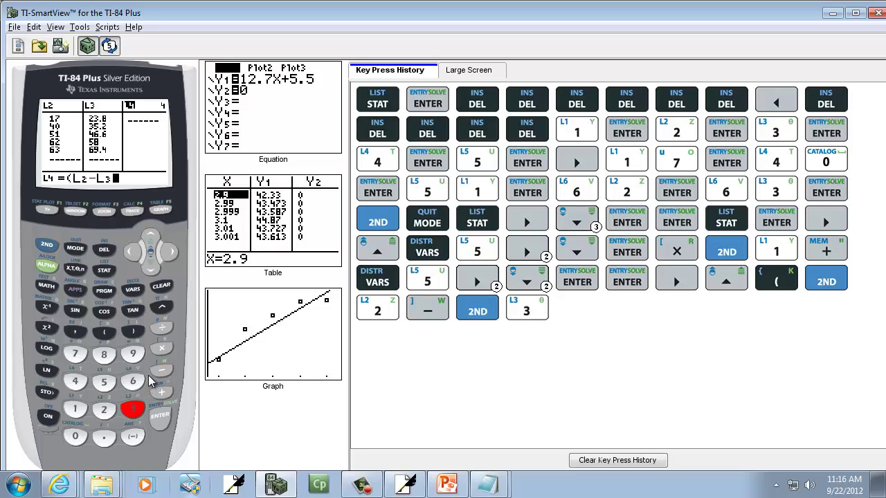
pyautogui.click(133, 331)
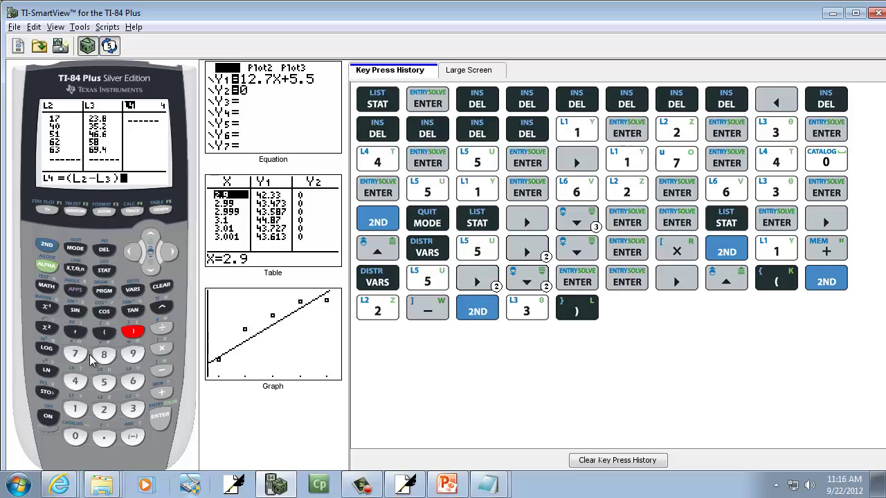
pyautogui.click(47, 328)
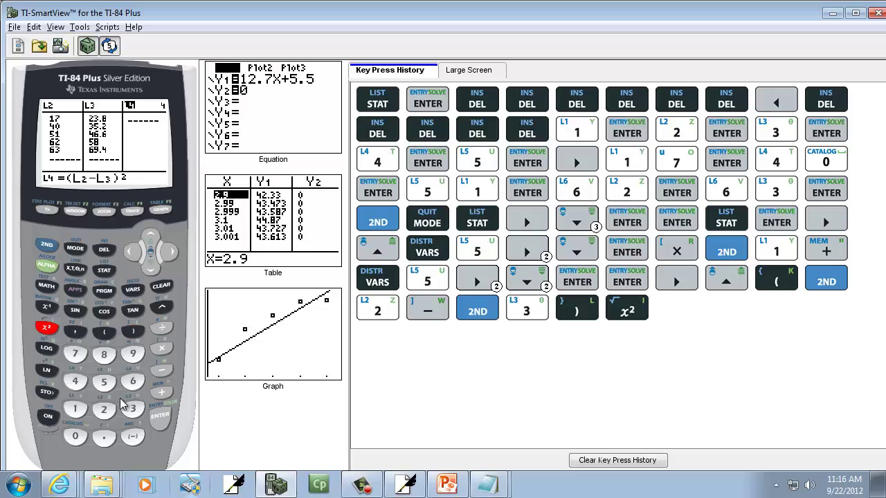
pyautogui.click(161, 416)
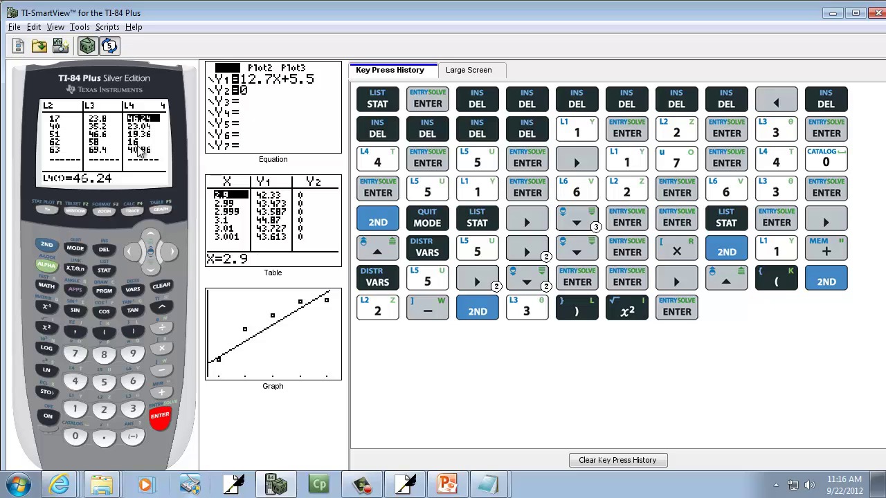
pyautogui.click(46, 246)
# Return to the home screen and paste sum( from the LIST MATH menu.
pyautogui.click(69, 247)
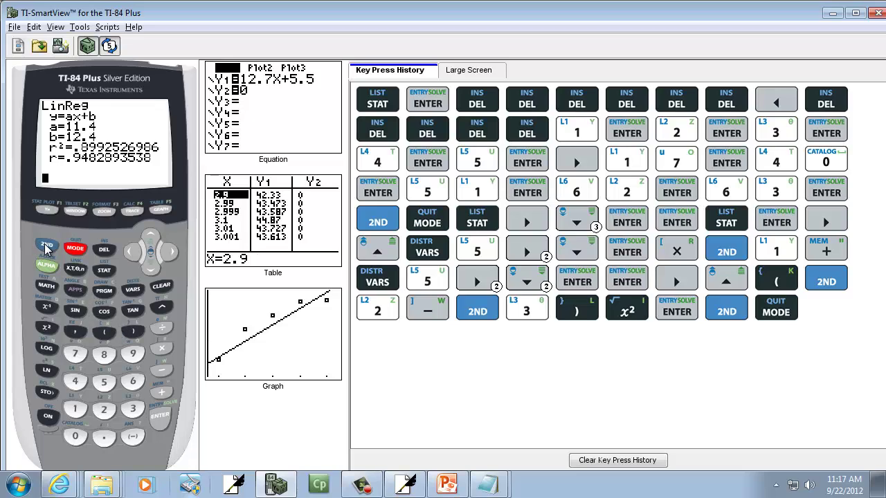
pyautogui.click(46, 247)
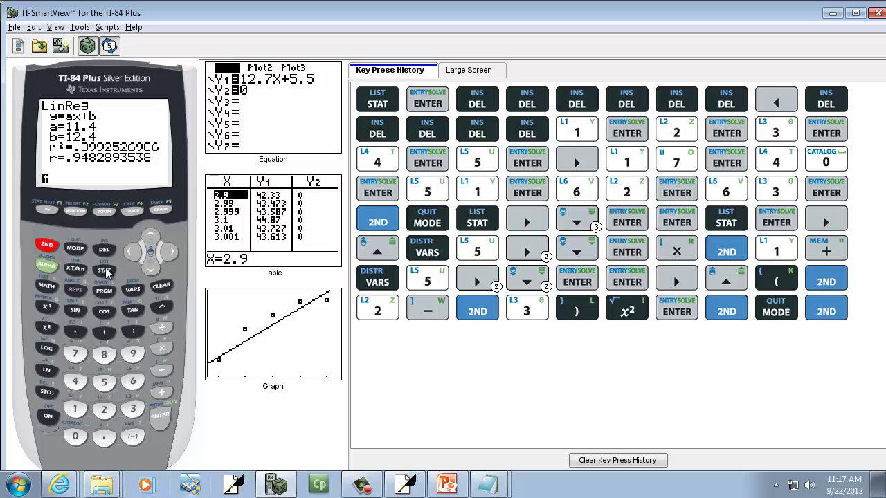
pyautogui.click(104, 270)
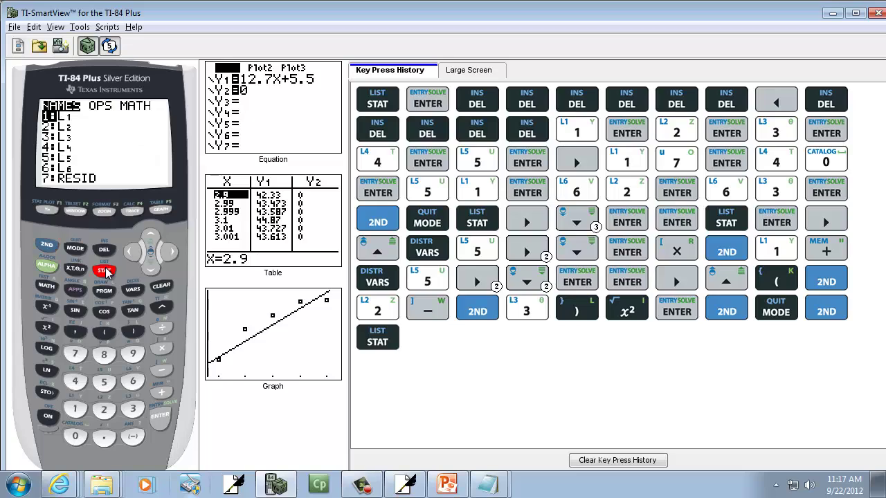
pyautogui.click(173, 252)
pyautogui.click(173, 253)
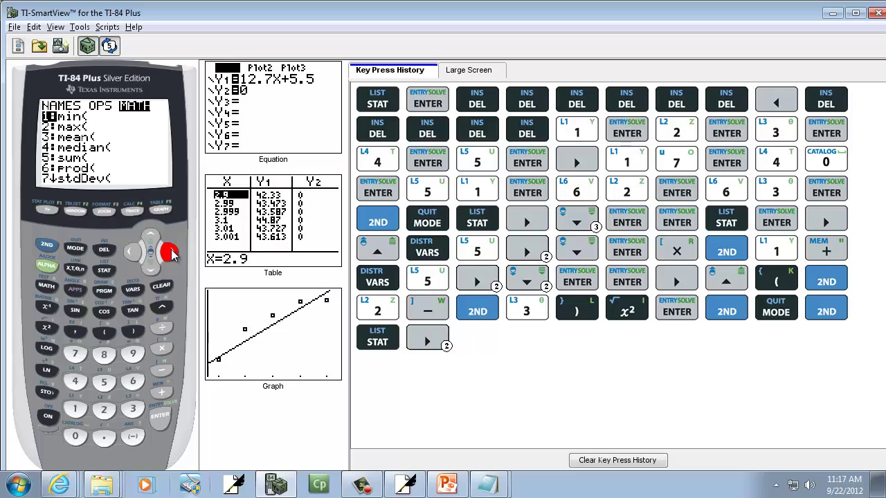
pyautogui.click(155, 273)
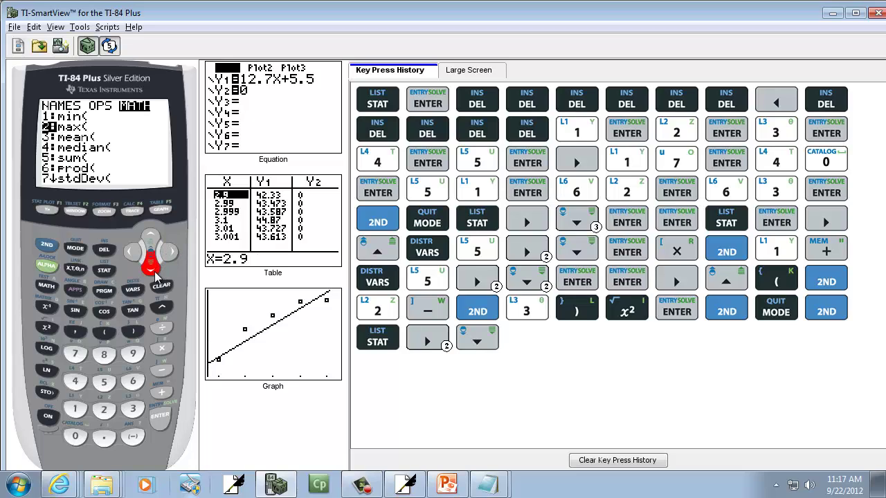
pyautogui.click(155, 273)
pyautogui.click(155, 273)
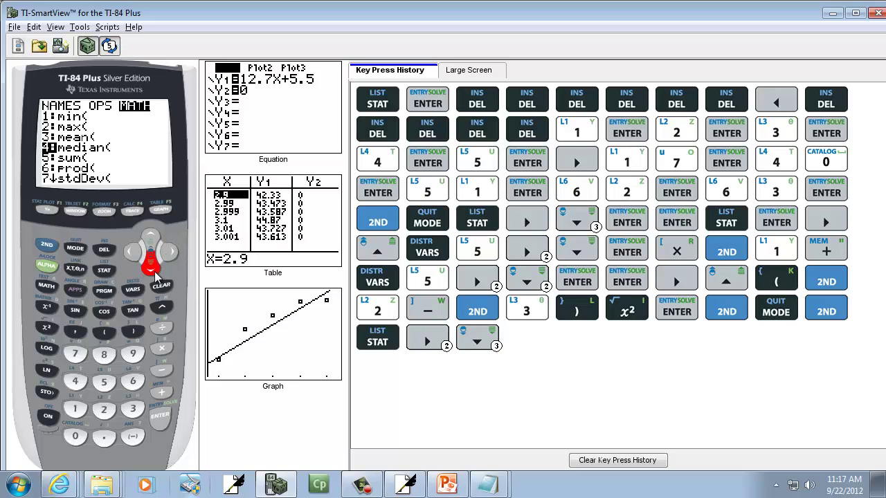
pyautogui.click(155, 273)
pyautogui.click(160, 416)
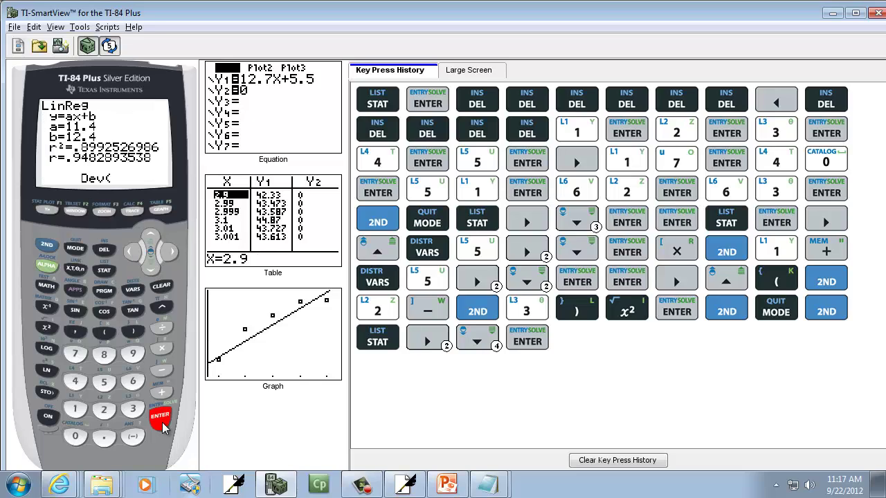
# Evaluate sum(L4) to get 145.6.
pyautogui.click(46, 245)
pyautogui.click(78, 383)
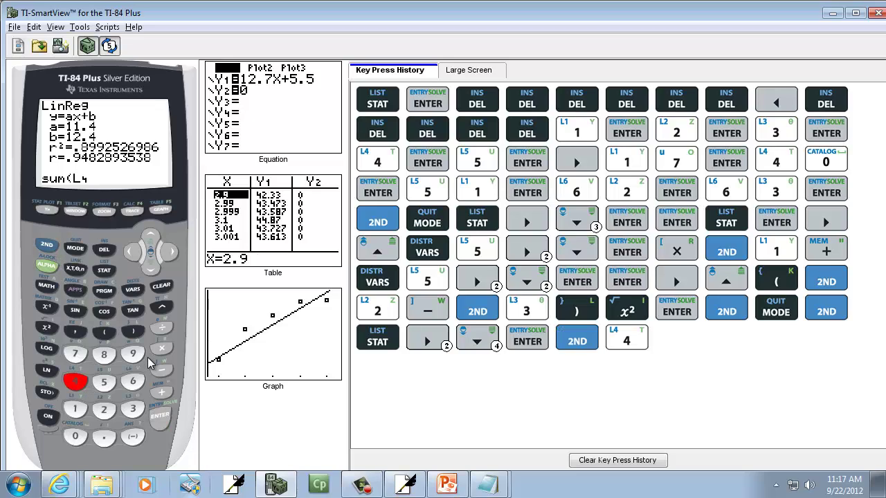
pyautogui.click(162, 418)
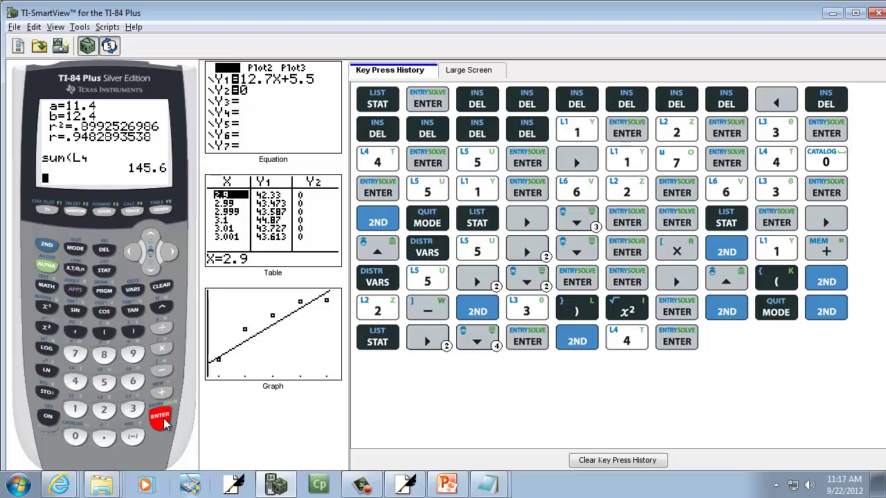
# Handwrite Σ(y−ŷ)² = 145.6 beside the table in Free Notes.
pyautogui.hotkey('alt', 'Tab')
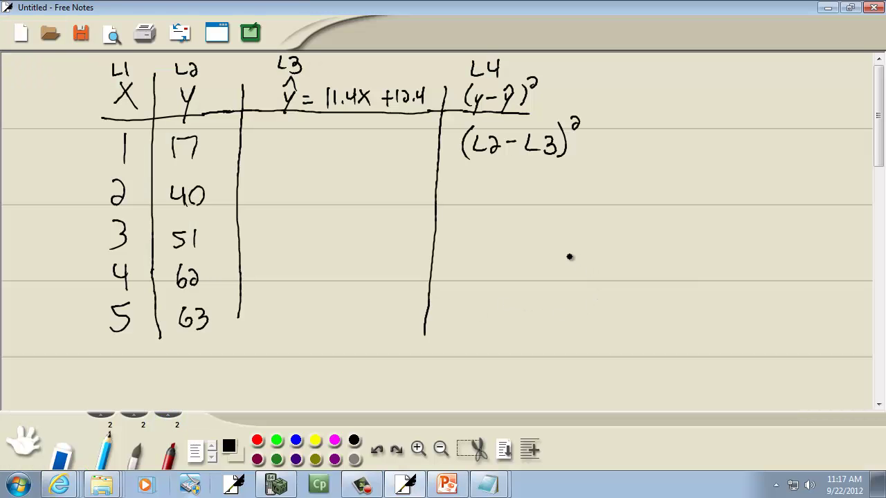
pyautogui.moveTo(594, 260)
pyautogui.mouseDown()
pyautogui.moveTo(573, 269)
pyautogui.moveTo(581, 298)
pyautogui.moveTo(621, 283)
pyautogui.moveTo(622, 293)
pyautogui.moveTo(642, 273)
pyautogui.mouseUp()
pyautogui.moveTo(651, 271)
pyautogui.mouseDown()
pyautogui.moveTo(648, 290)
pyautogui.moveTo(656, 260)
pyautogui.moveTo(666, 287)
pyautogui.mouseUp()
pyautogui.moveTo(682, 251); pyautogui.dragTo(706, 266)
pyautogui.moveTo(695, 272)
pyautogui.mouseDown()
pyautogui.moveTo(725, 282)
pyautogui.moveTo(744, 265)
pyautogui.moveTo(751, 280)
pyautogui.moveTo(773, 278)
pyautogui.mouseUp()
pyautogui.hotkey('alt', 'Tab')
pyautogui.hotkey('alt', 'Tab')
pyautogui.click(769, 280)
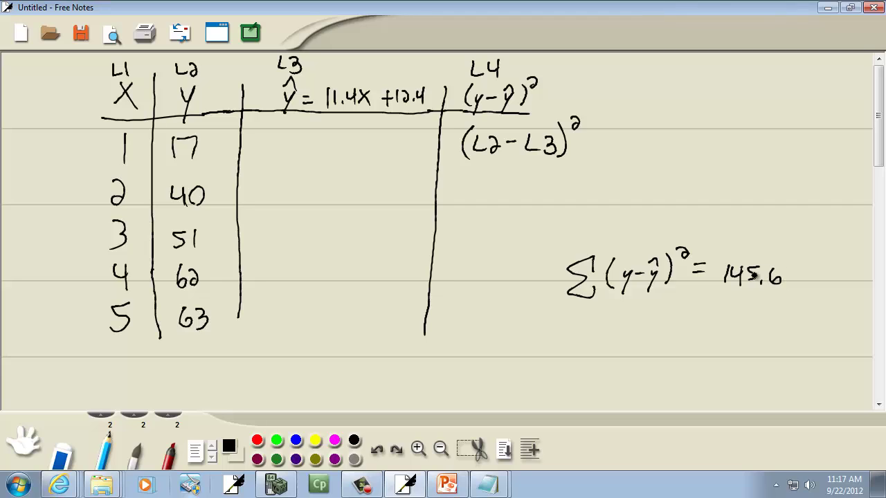